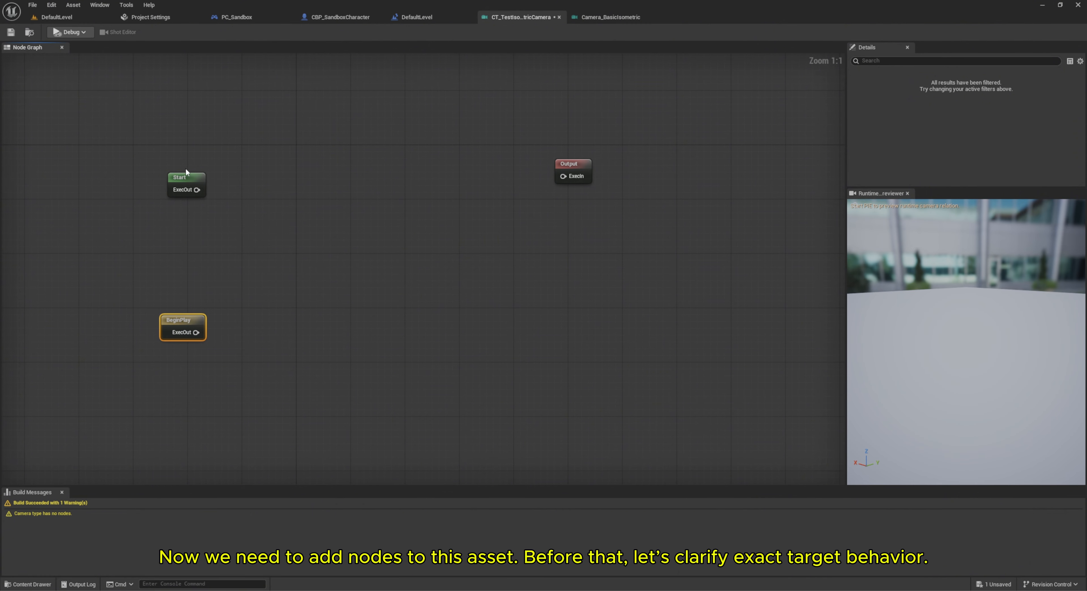
Step: Save the CT_TestIsometricCamera asset and play-test DefaultLevel, moving and jumping the character to examine how the existing isometric camera follows
left_click(11, 32)
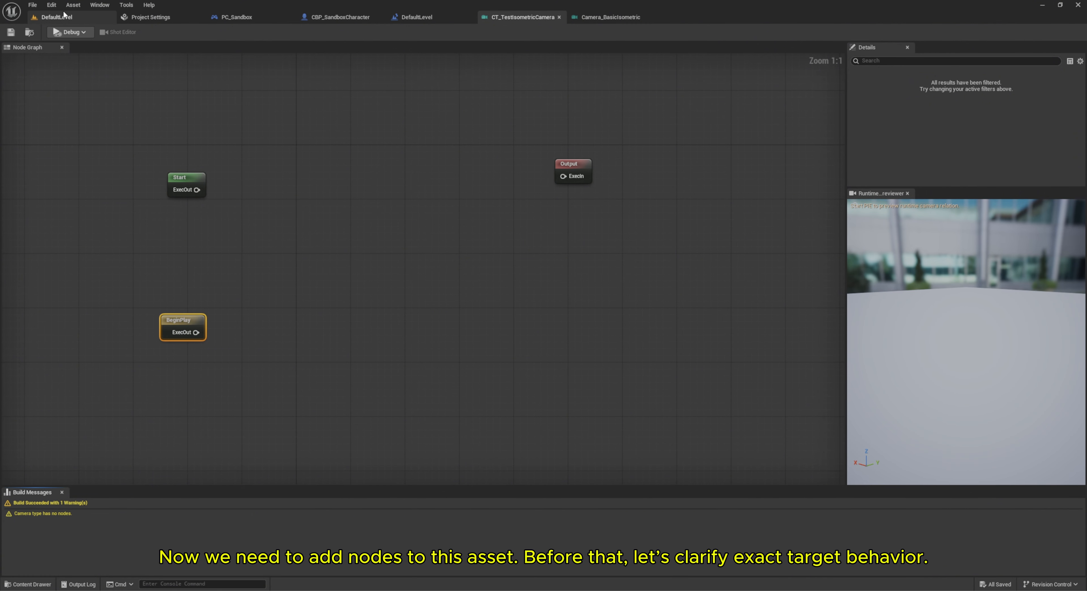
left_click(60, 20)
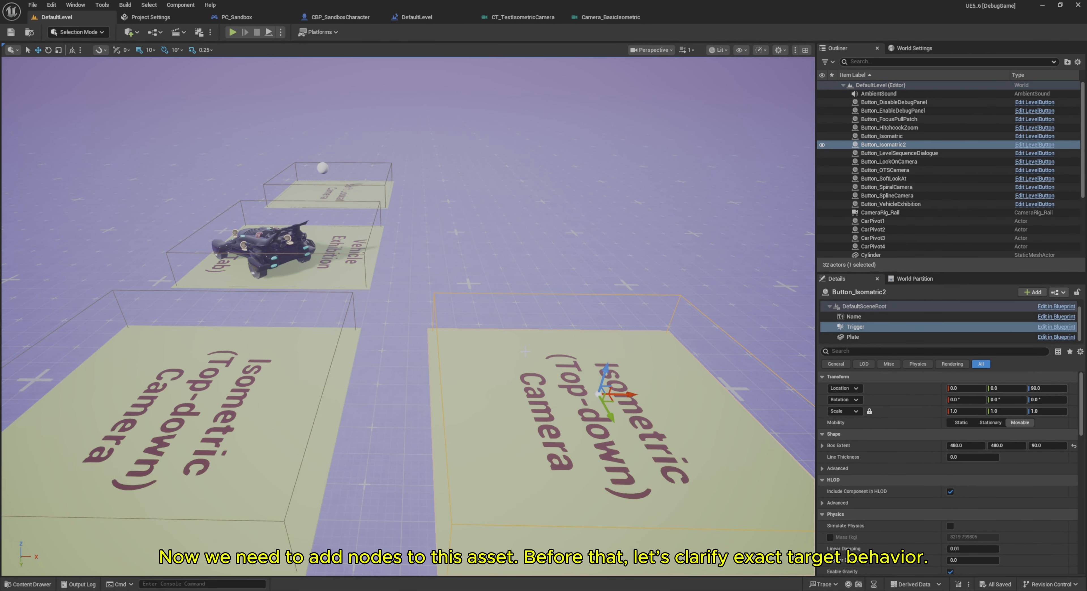
key("s")
right_click_drag(525, 352, 559, 399)
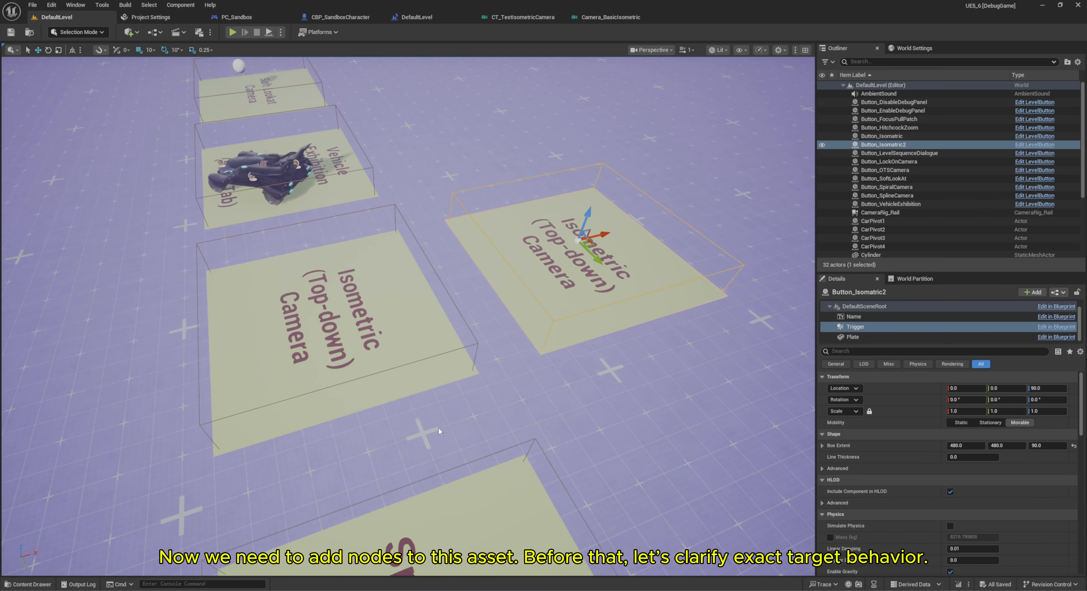
key("alt+p")
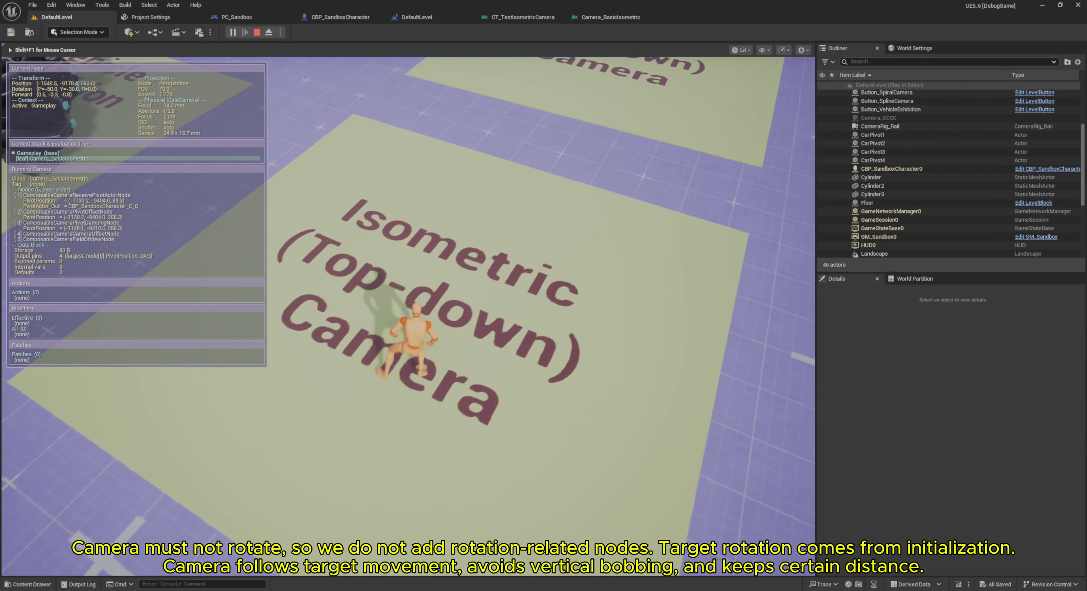
key("space")
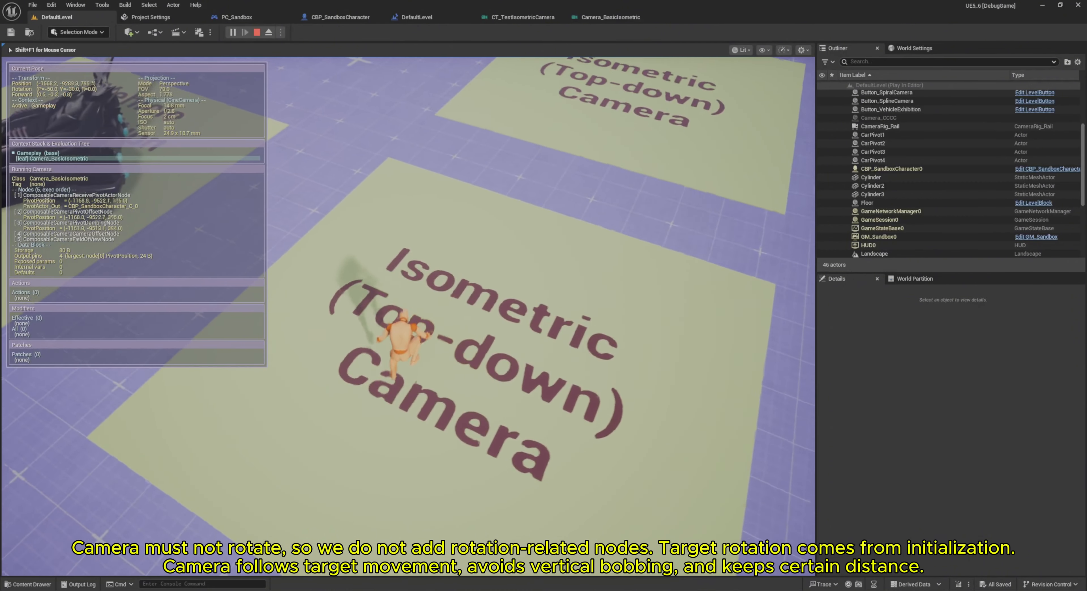
key("d")
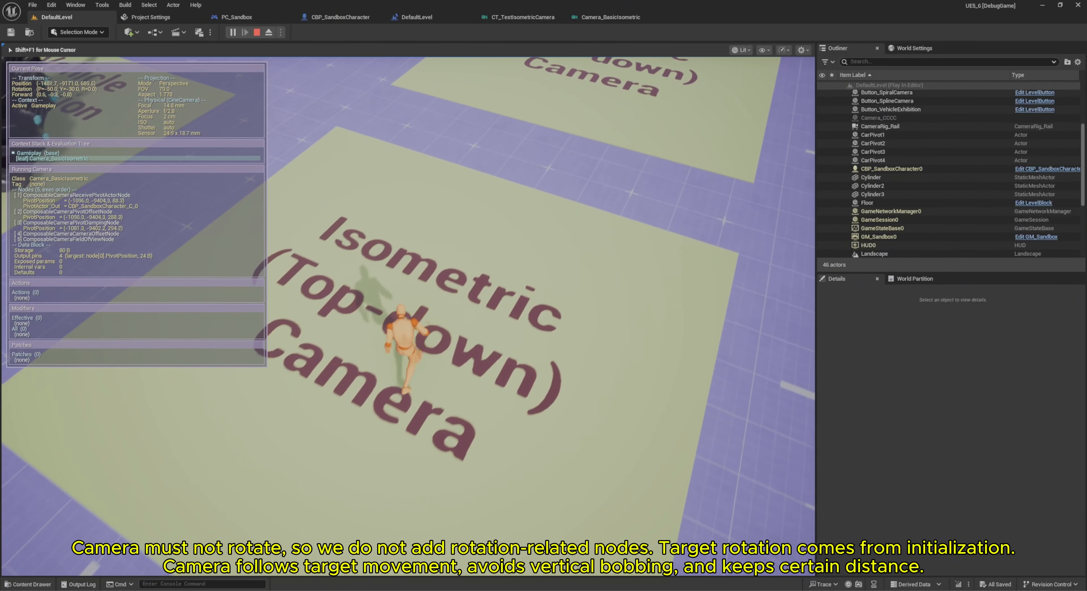
key("d")
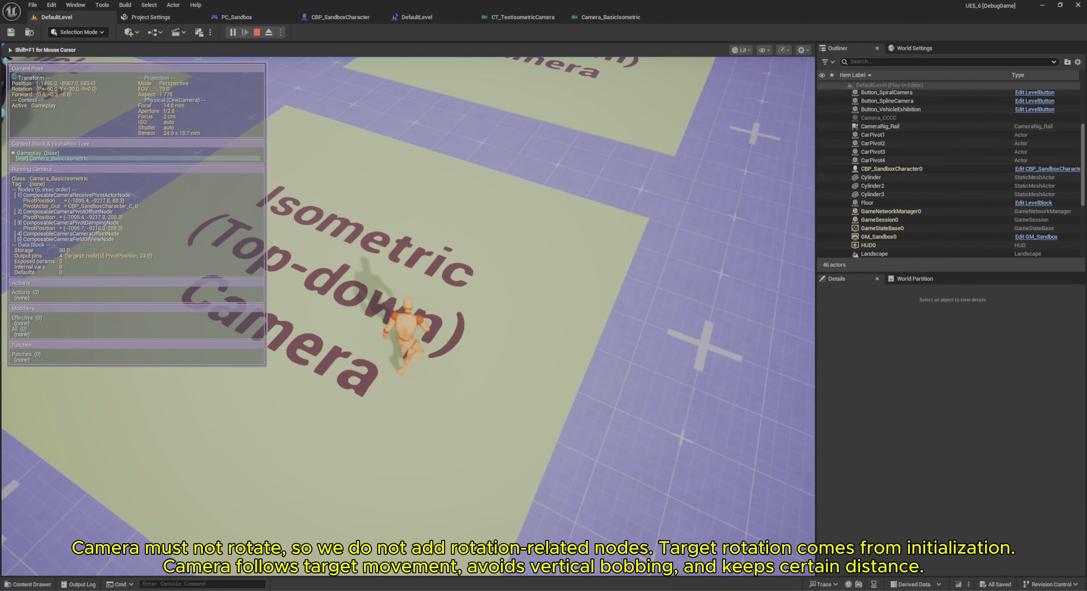
key("Escape")
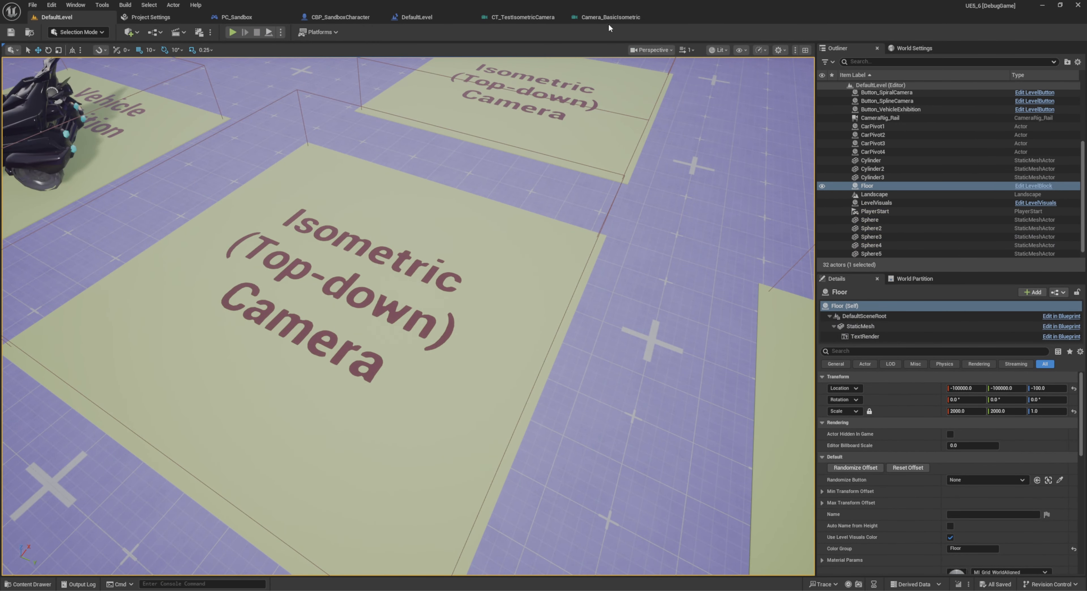
Step: Add a Receive Pivot Actor node to the CT_TestIsometricCamera graph and connect Start's ExecOut to its ExecIn
left_click(527, 18)
right_click(204, 249)
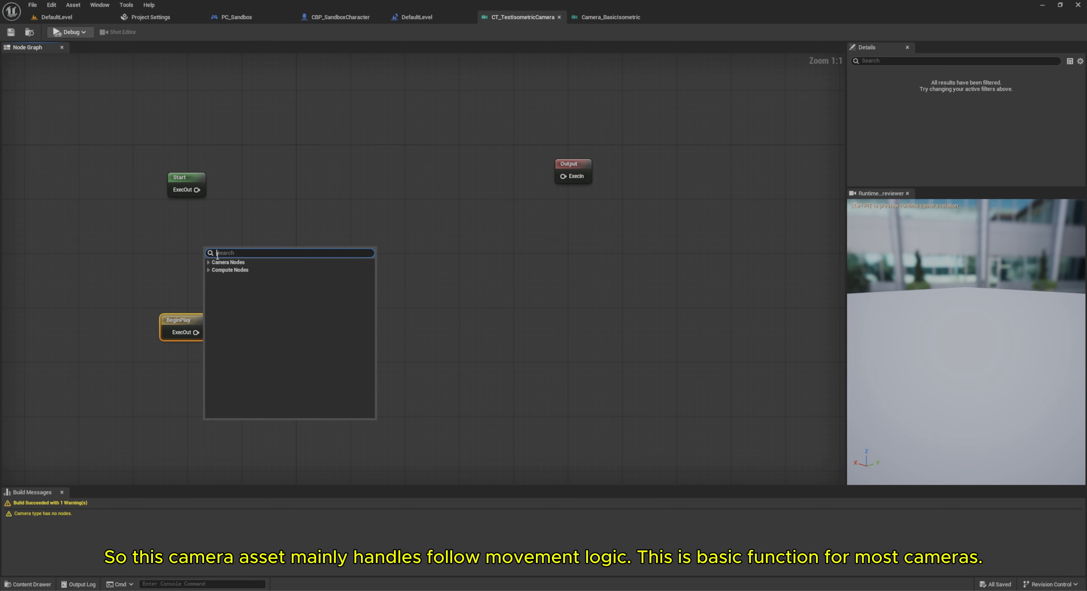
type("receive")
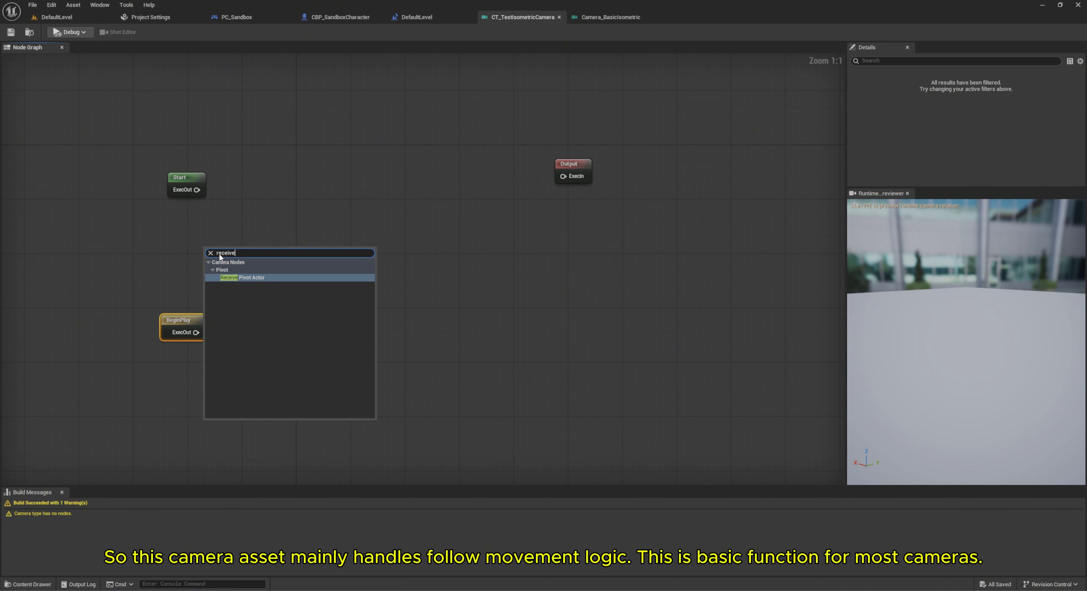
key("Return")
left_click_drag(219, 254, 196, 189)
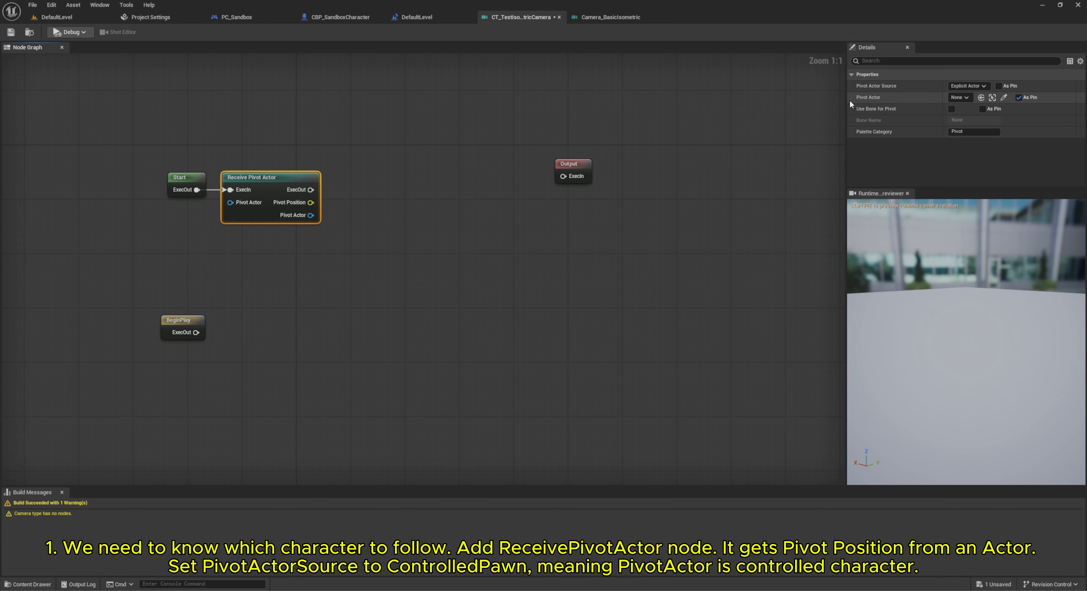
Step: Set the Receive Pivot Actor node's Pivot Actor Source to Controller Controlled Pawn and stop exposing Pivot Actor as a pin
left_click_drag(845, 106, 790, 105)
left_click(923, 87)
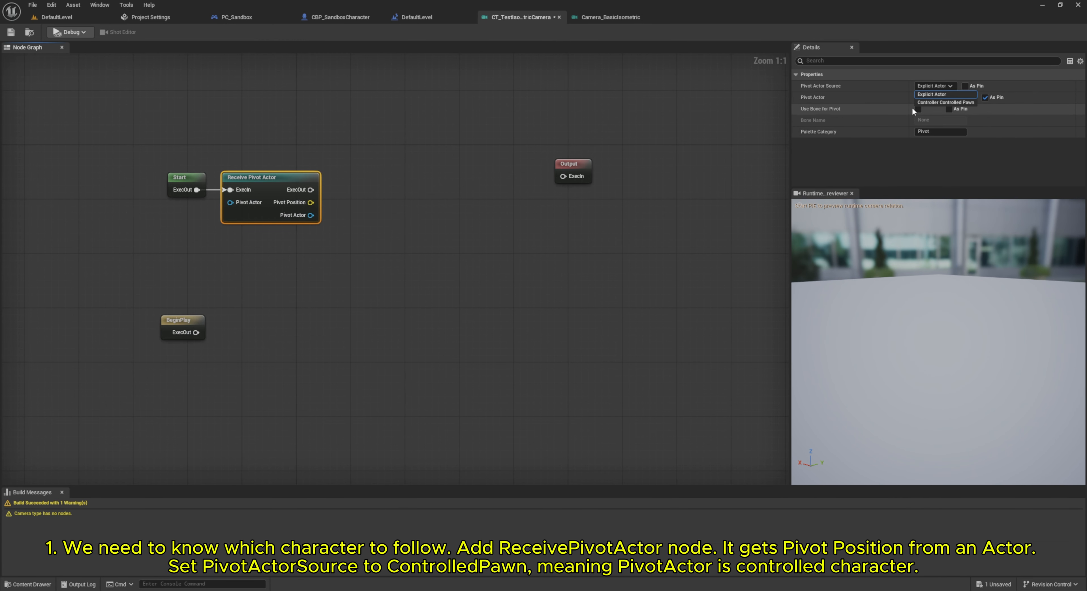
left_click(935, 102)
left_click(986, 98)
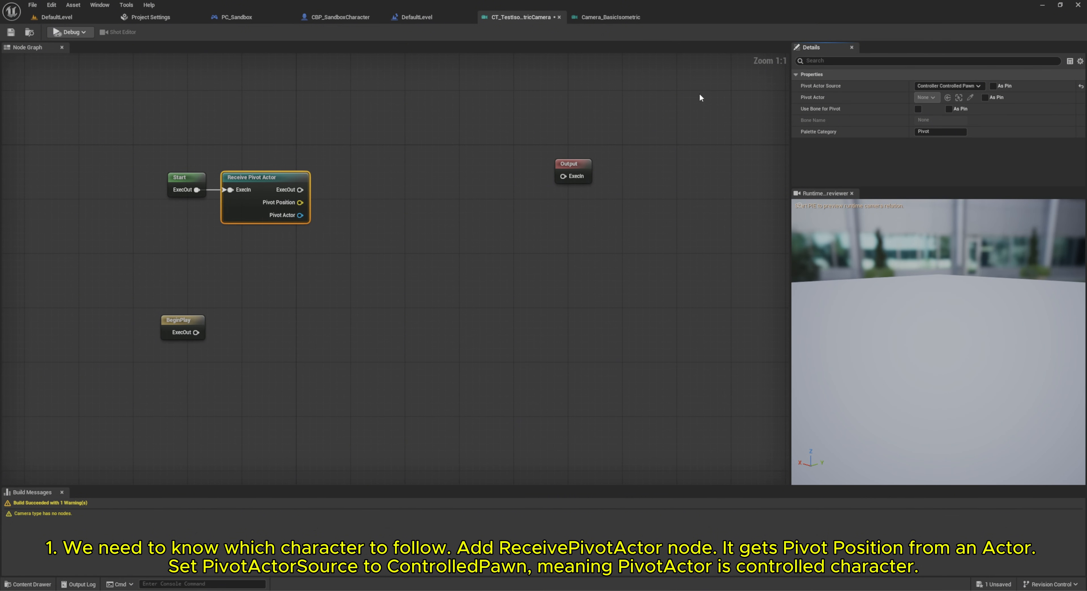
Step: Move the Output node aside, add a Pivot Offset node, and connect its ExecIn and Pivot Position to Receive Pivot Actor's outputs
left_click_drag(570, 165, 597, 110)
right_click(388, 239)
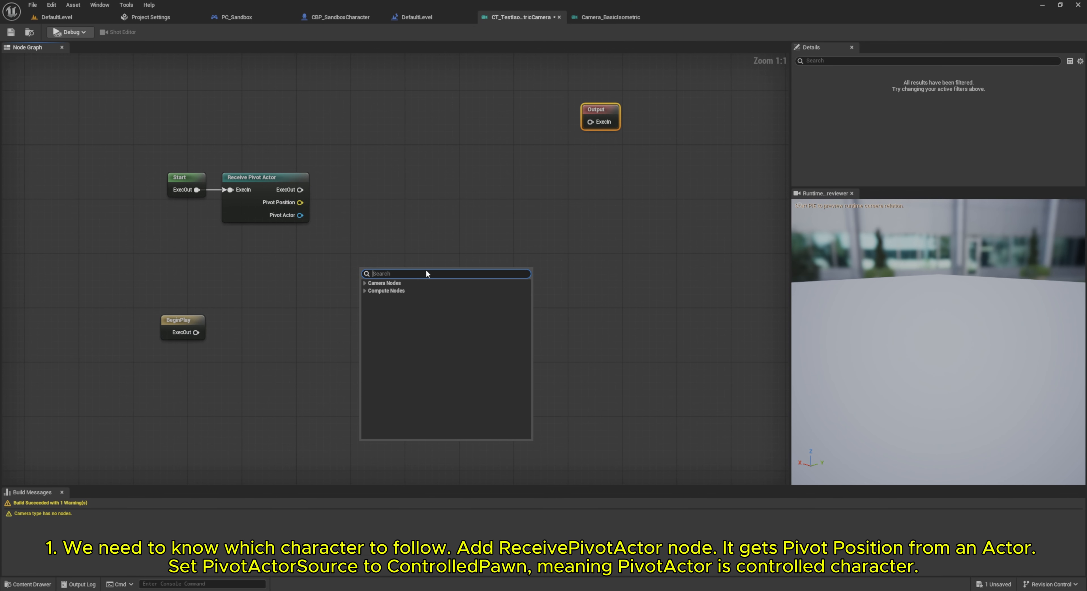
type("pivot")
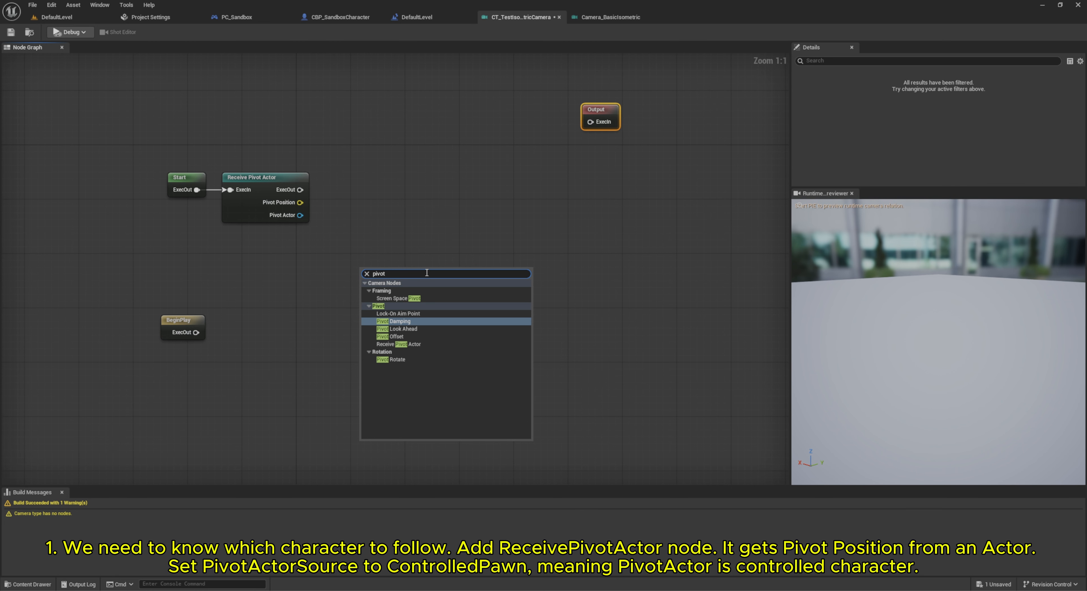
left_click(410, 335)
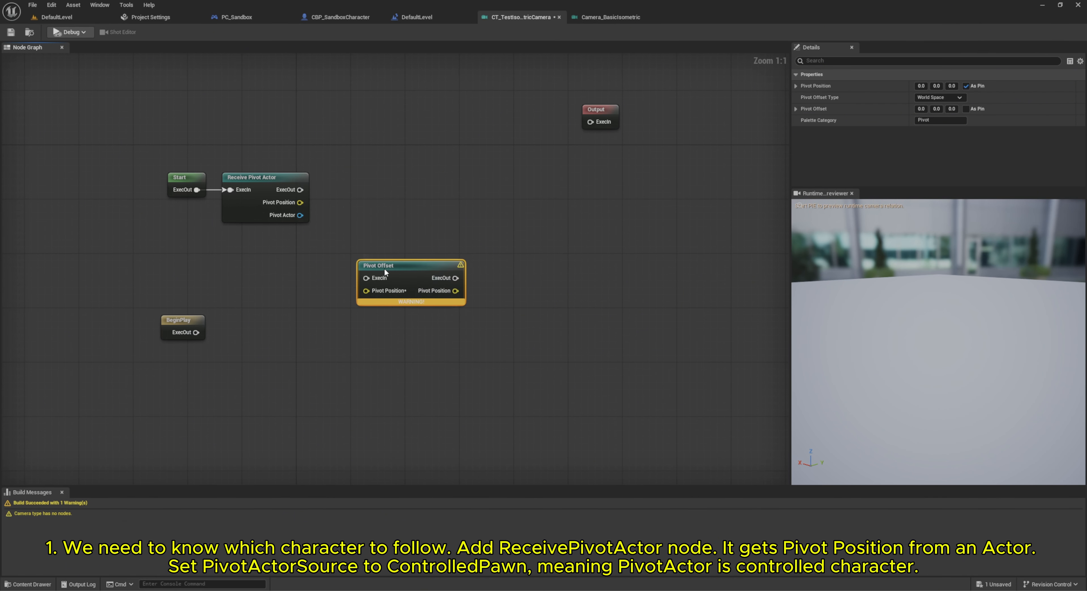
left_click_drag(384, 269, 351, 181)
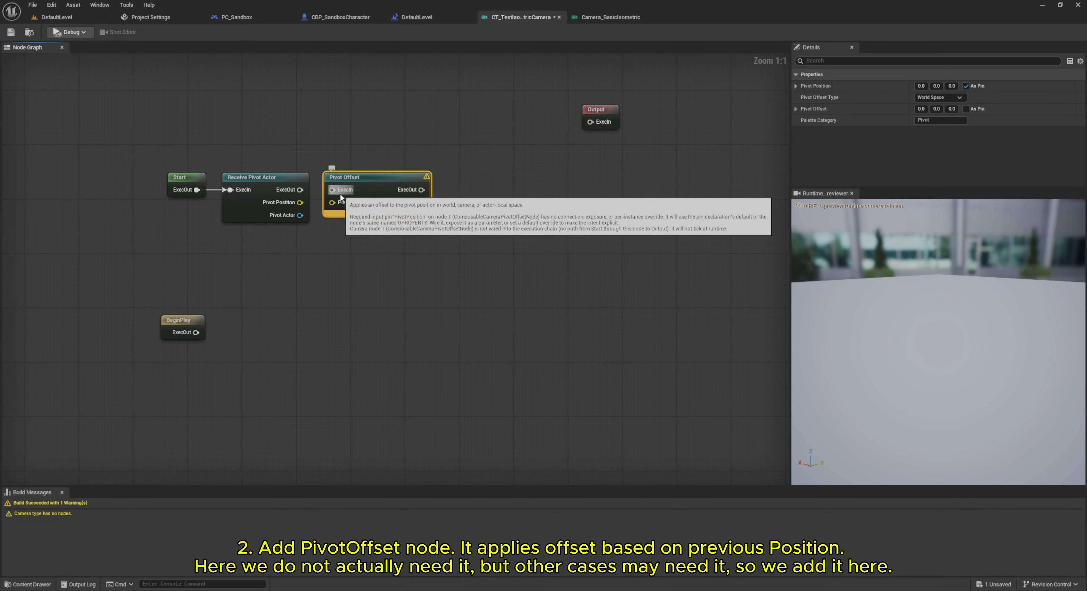
left_click_drag(340, 195, 300, 190)
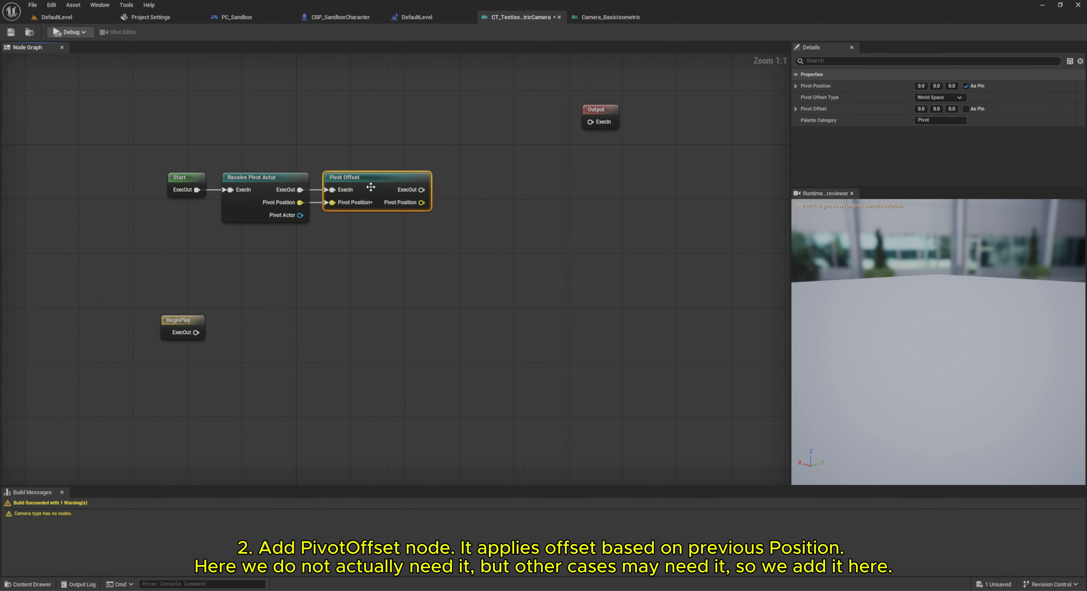
left_click_drag(368, 180, 382, 177)
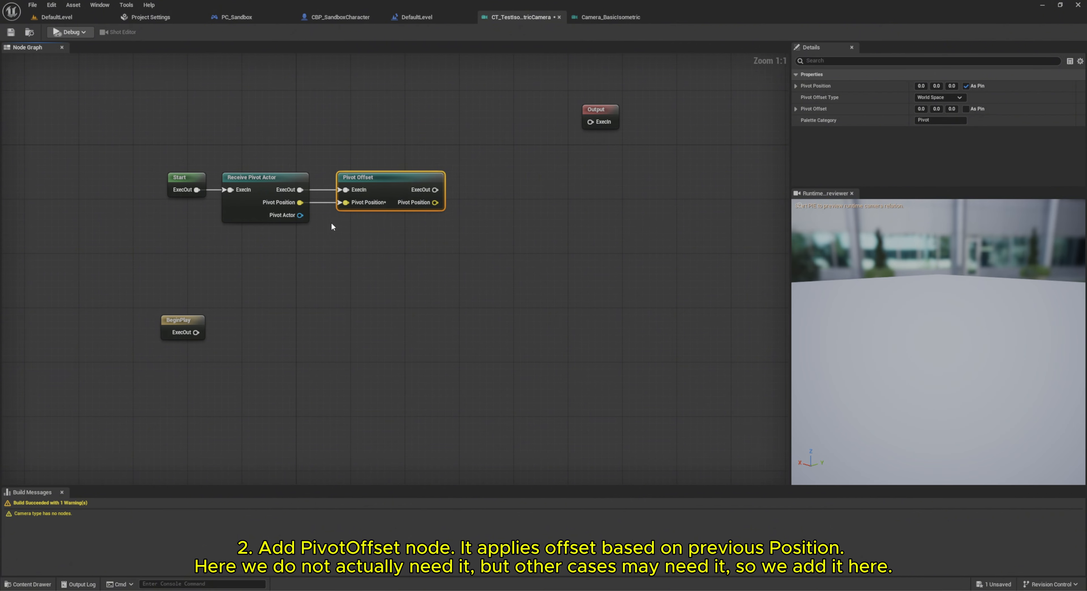
Step: Add a Pivot Damping node after Pivot Offset and connect its ExecIn and Pivot Position inputs to that node's outputs
right_click_drag(378, 226, 340, 214)
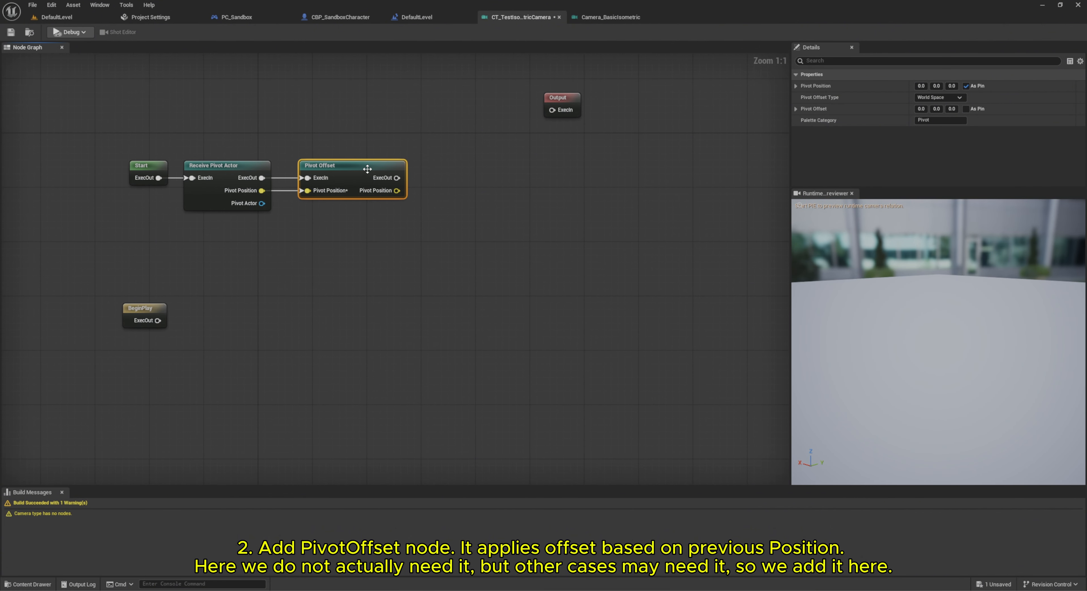
right_click(449, 238)
type("pivoty")
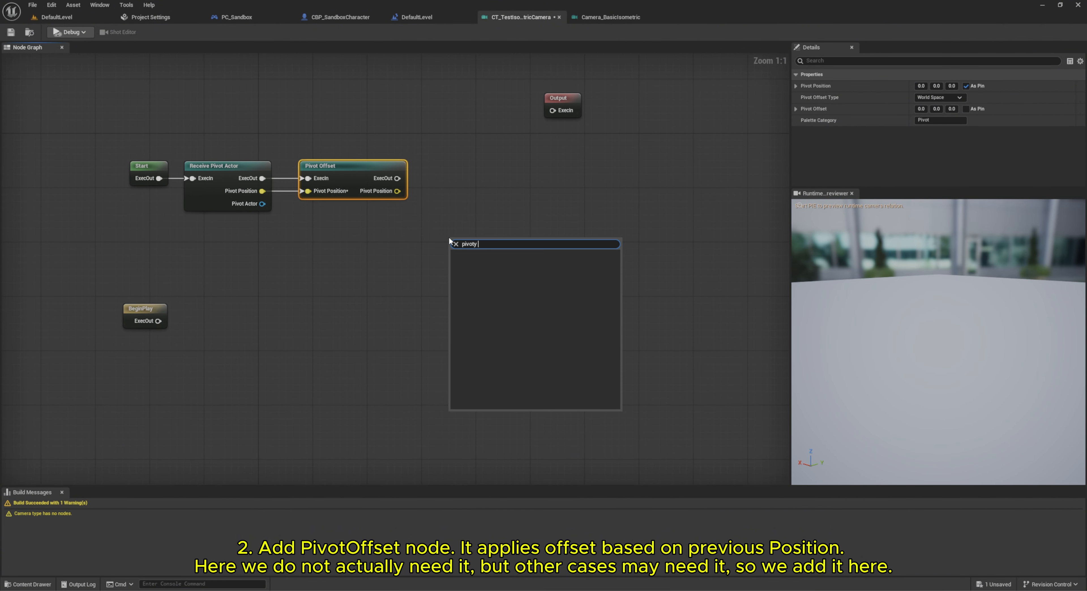
key("BackSpace")
key("BackSpace")
type("damp")
key("Return")
left_click_drag(477, 246, 430, 193)
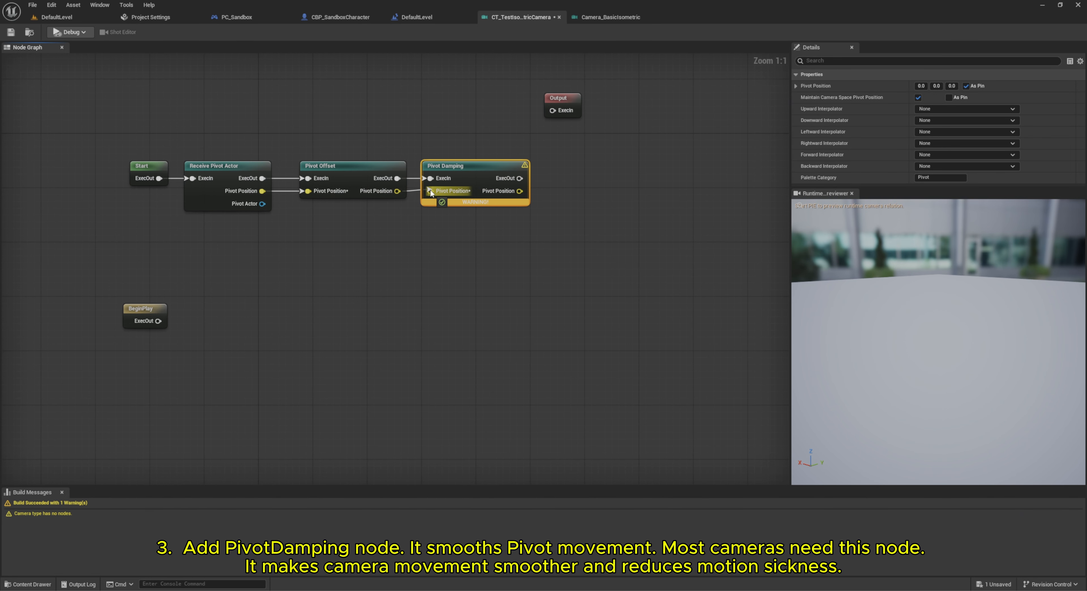
Step: Set all six directional interpolators of the Pivot Damping node, Upward through Backward, to Composable Camera Simple Spring Interpolator
right_click_drag(468, 249, 430, 250)
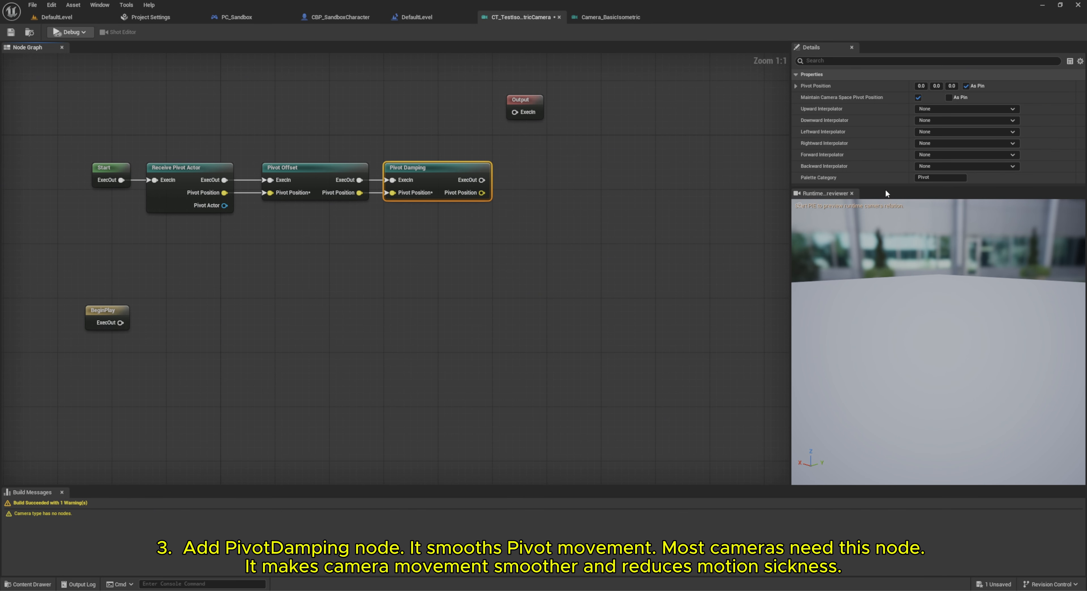
left_click_drag(884, 189, 866, 293)
left_click(928, 109)
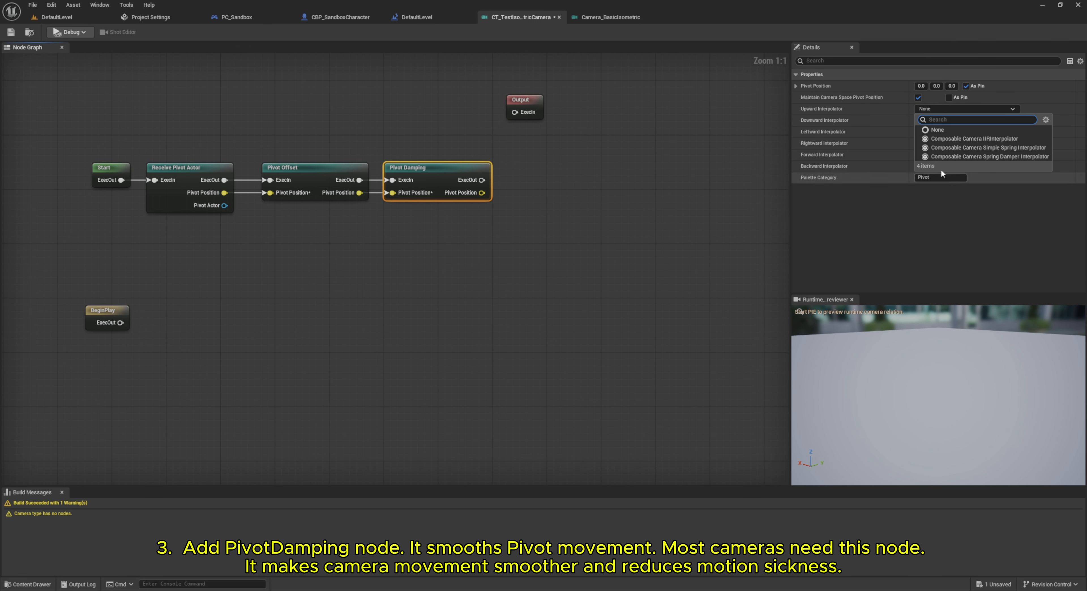
left_click(962, 149)
left_click(953, 131)
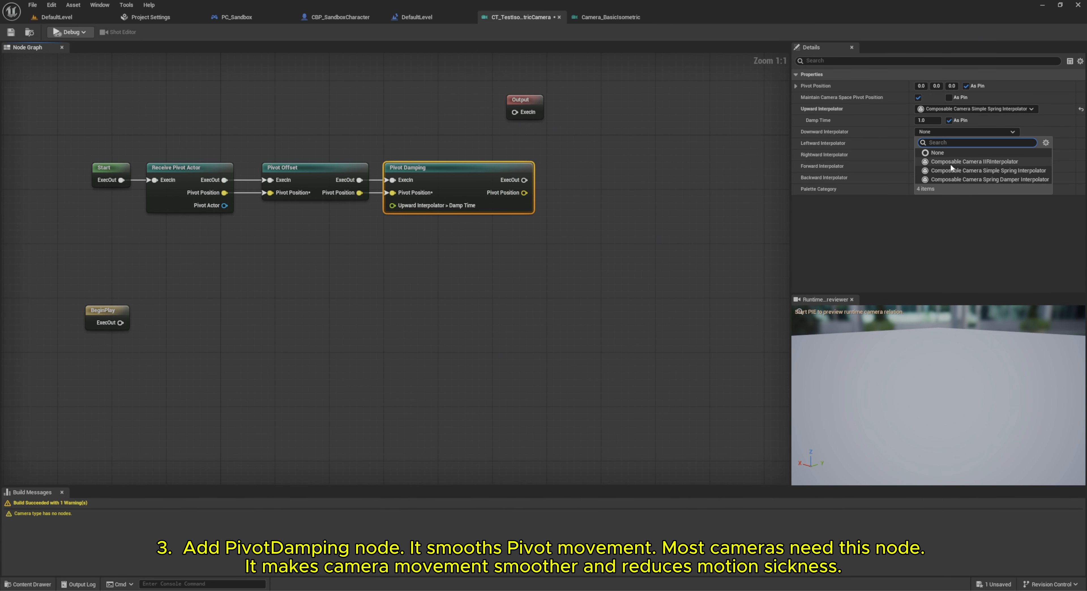
left_click(951, 170)
left_click(951, 154)
left_click(970, 193)
left_click(951, 177)
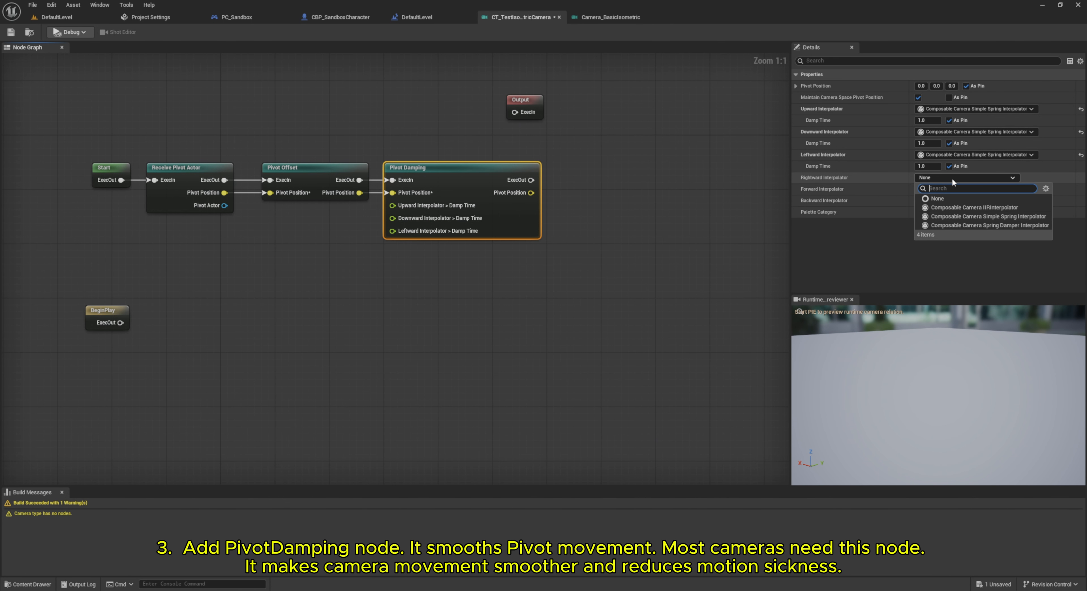
left_click(972, 217)
left_click(967, 201)
left_click(973, 240)
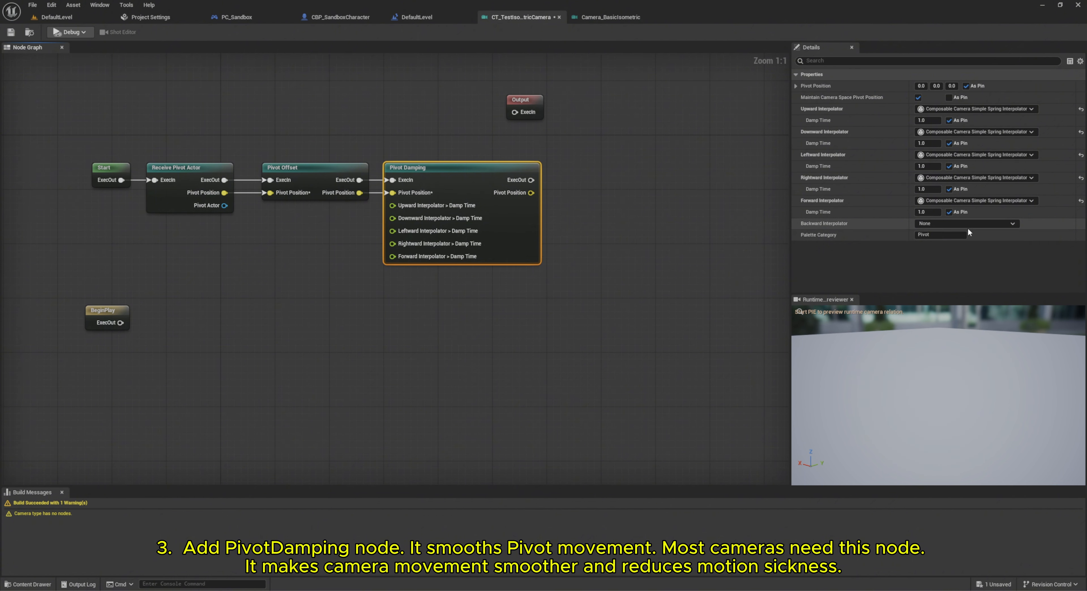
left_click(967, 225)
left_click(967, 261)
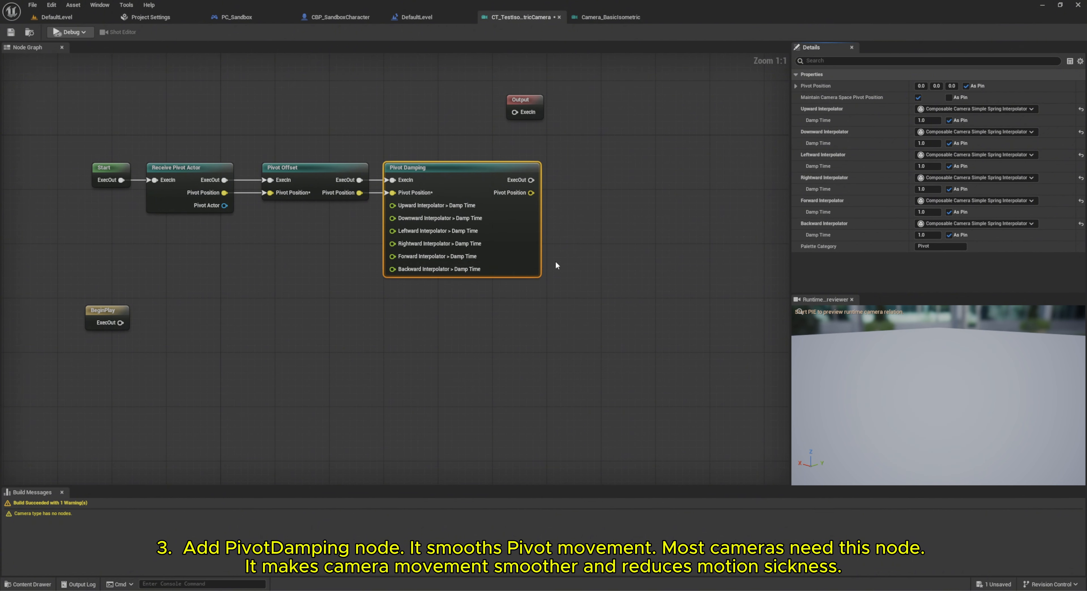
Step: Stop exposing the Damp Time of all six Pivot Damping interpolators as node pins
left_click(949, 121)
left_click(949, 143)
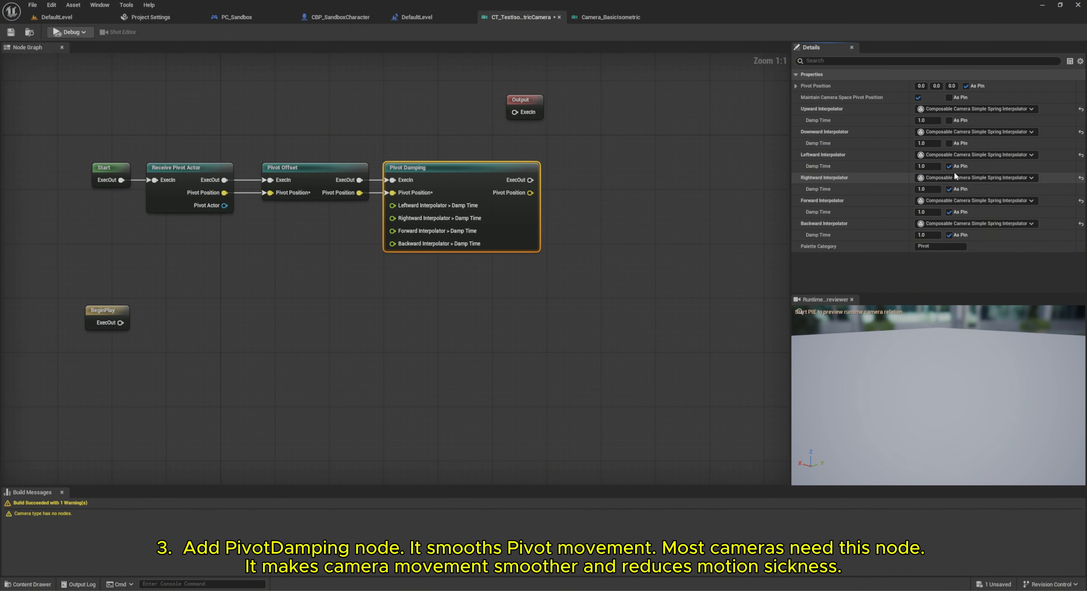
left_click(949, 166)
left_click(949, 189)
left_click(949, 212)
left_click(949, 234)
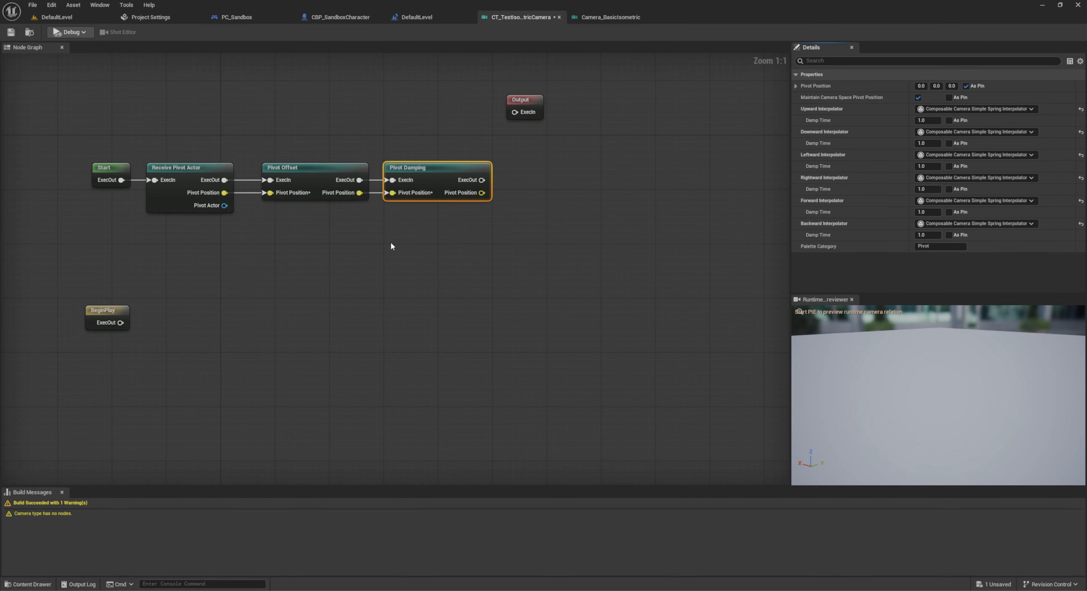
Step: Add a Camera Offset node after Pivot Damping and connect its ExecIn and Pivot Position inputs to that node's outputs
left_click(293, 176)
right_click(299, 249)
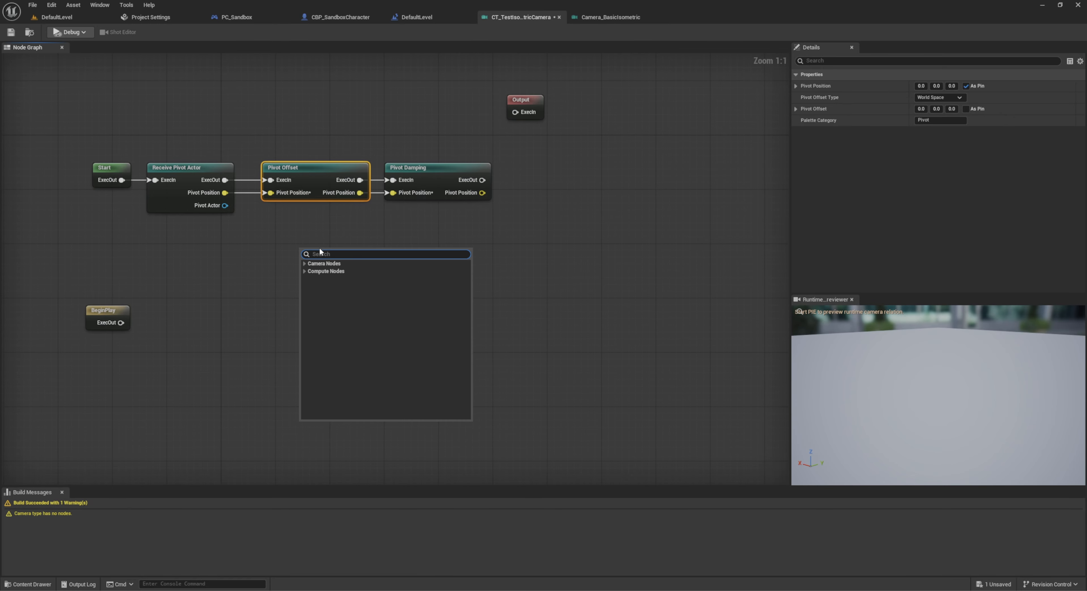
type("camera off")
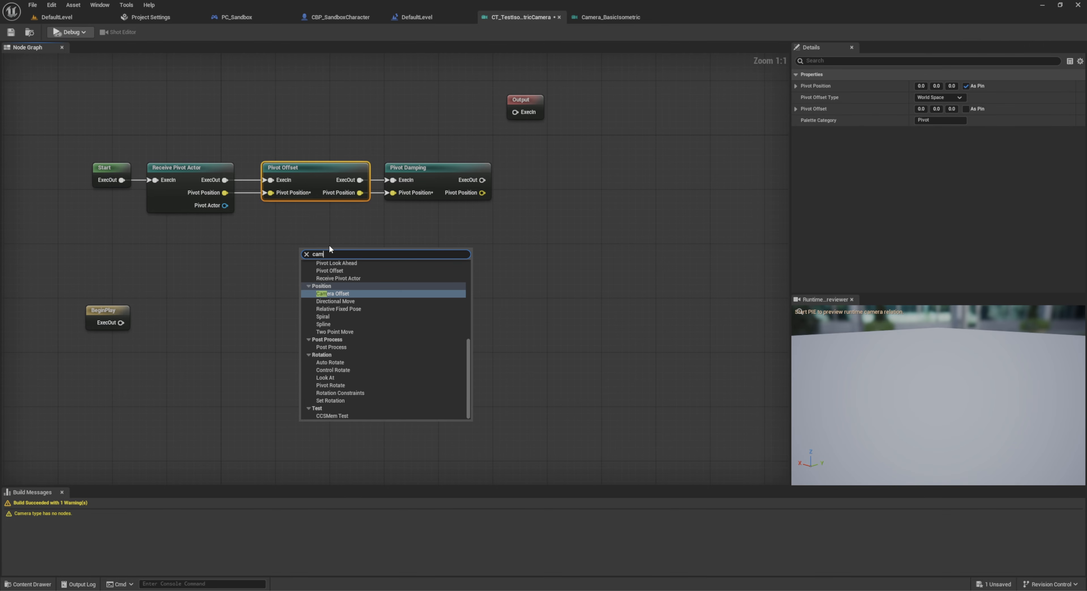
key("Return")
left_click_drag(329, 248, 528, 193)
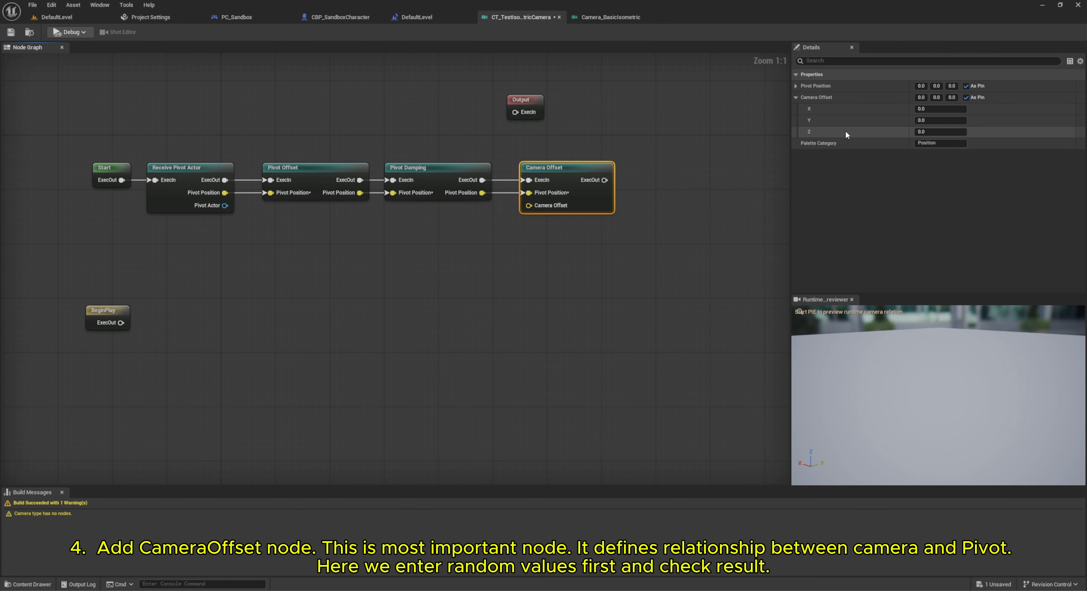
Step: Stop exposing the Camera Offset value as a pin on the Camera Offset node and set its Z to 200
left_click(965, 97)
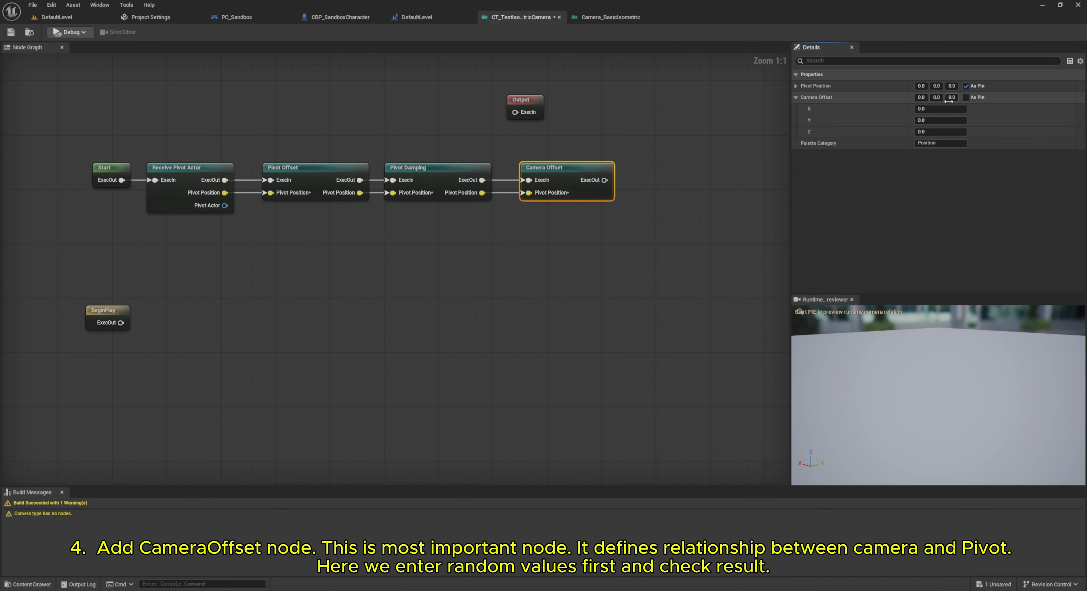
left_click(951, 97)
type("200")
key("Return")
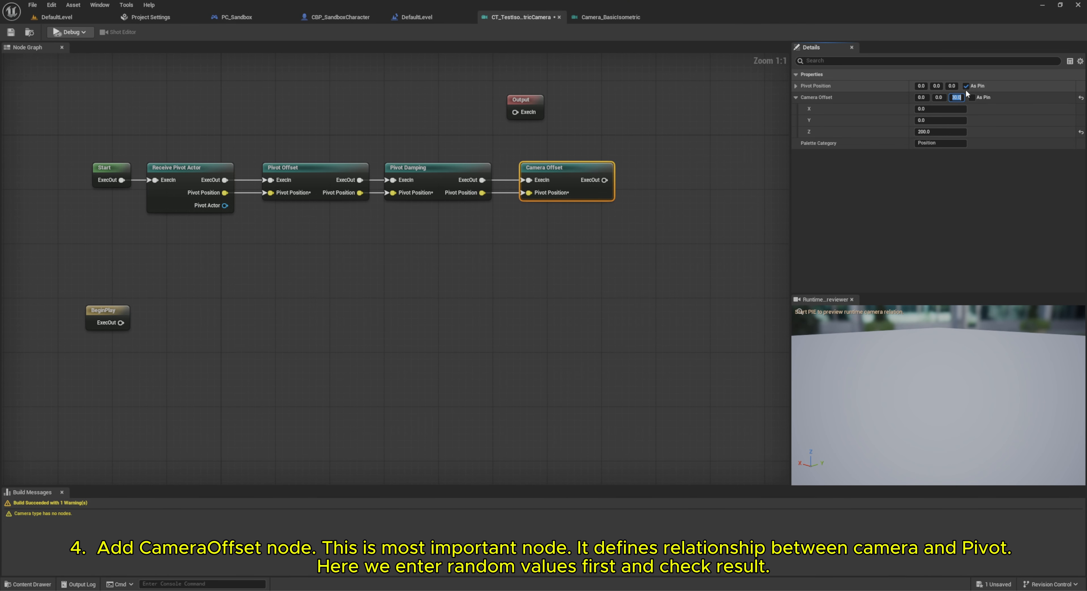
Step: Add a Field Of View node after Camera Offset, connect its ExecIn, and stop exposing its Field Of View value as a pin
right_click(653, 206)
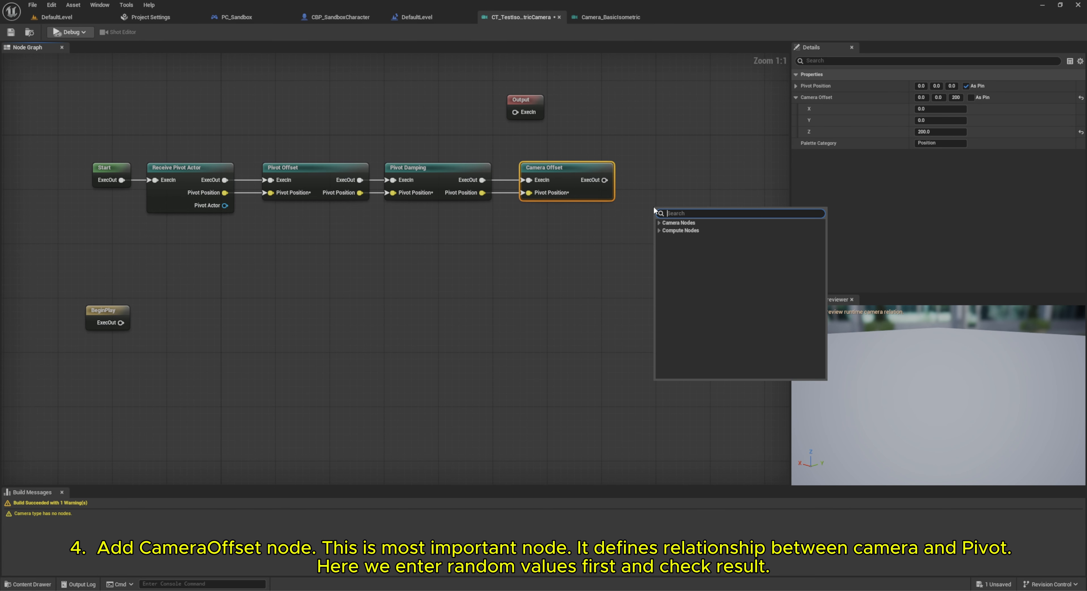
type("field of")
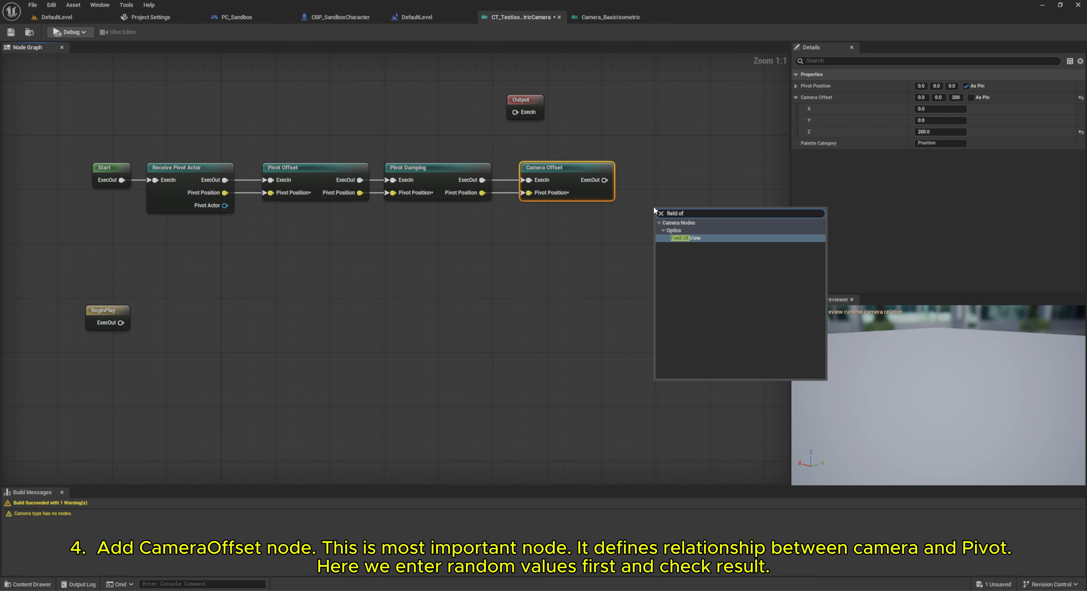
key("Return")
left_click_drag(679, 213, 605, 178)
left_click(949, 86)
left_click(927, 86)
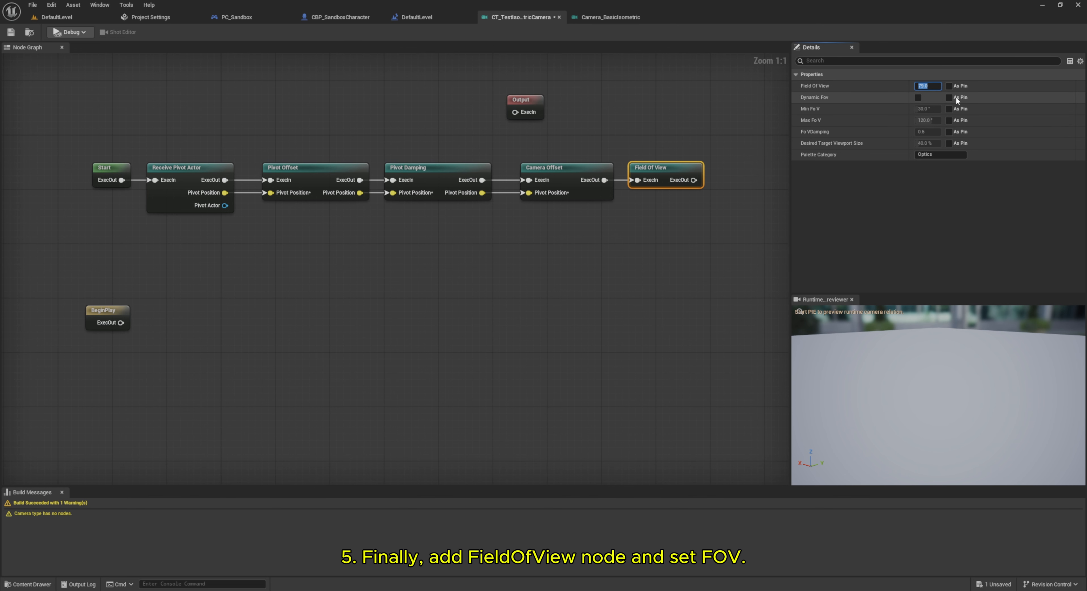
Step: Move the Output node after Field Of View, connect it to that node's ExecOut, and save the camera asset
left_click_drag(522, 98, 693, 179)
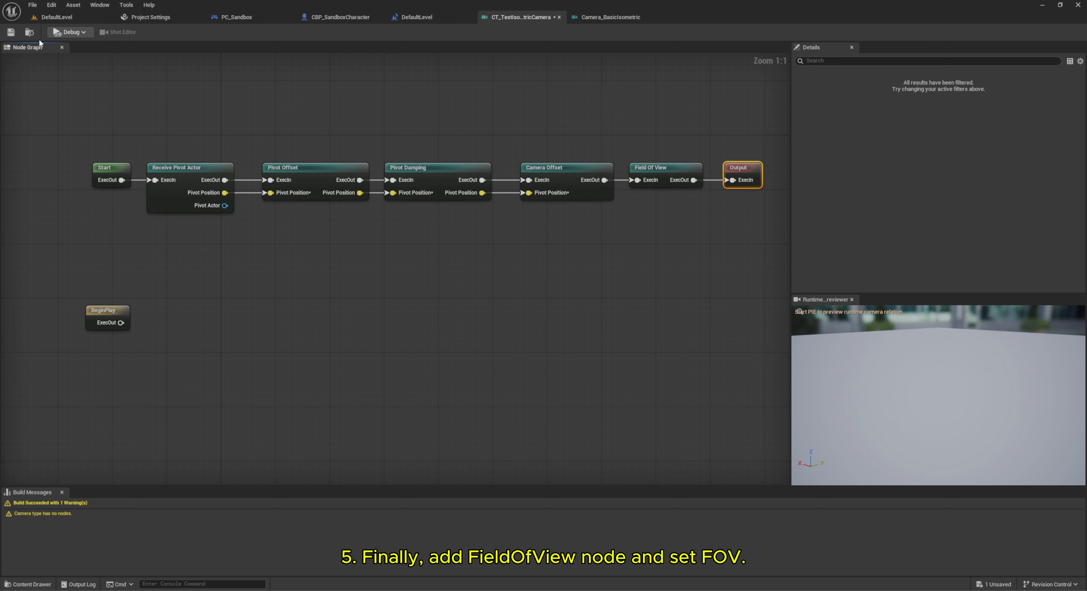
left_click(12, 36)
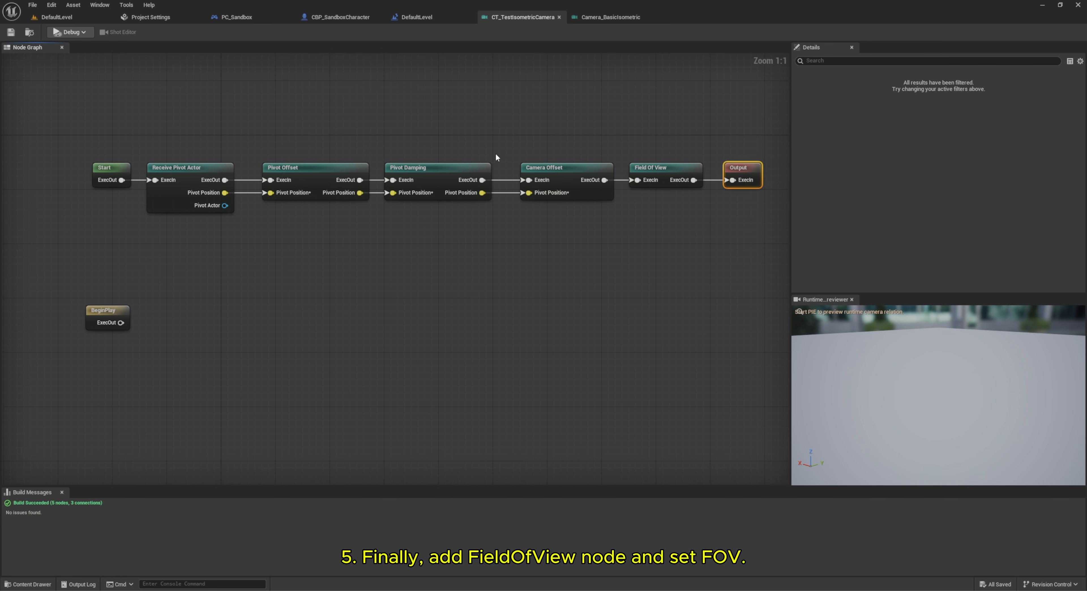
Step: In the DefaultLevel Level Blueprint, feed the begin-overlap Activate Camera node's Activation Params from a Make Composable Camera Activate Params node and space the nodes apart
left_click(73, 19)
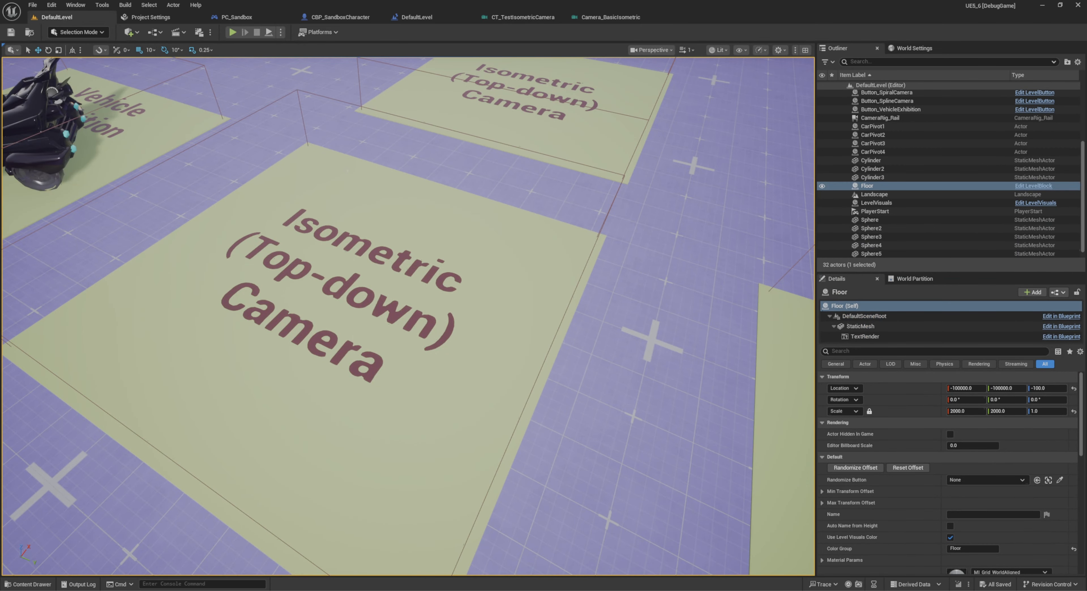
left_click(458, 17)
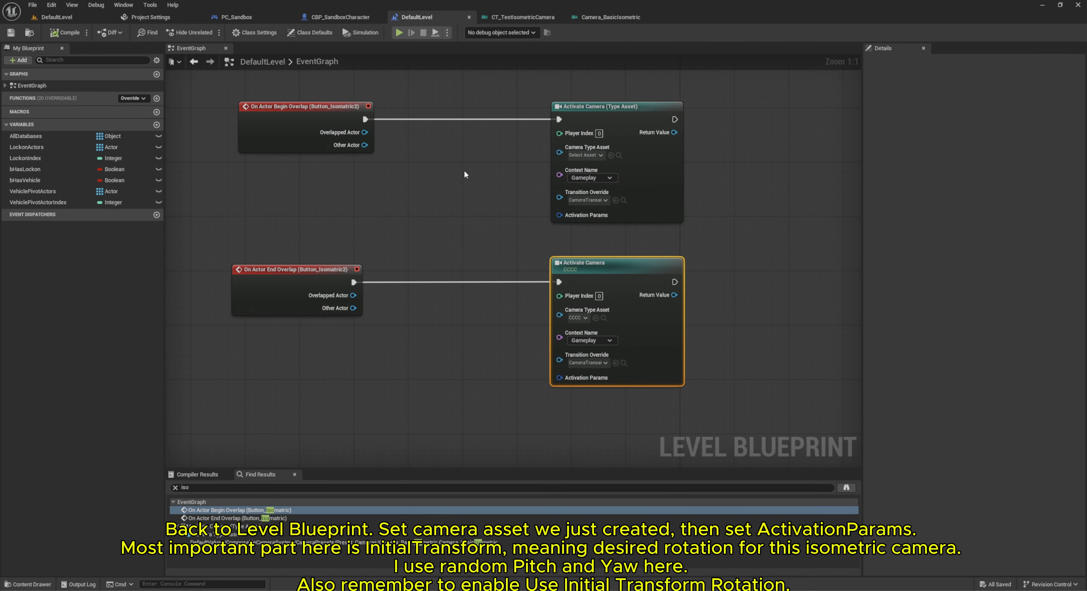
left_click_drag(559, 215, 375, 168)
left_click(548, 272)
left_click(457, 205)
left_click_drag(675, 219, 781, 222)
left_click_drag(724, 132, 717, 121)
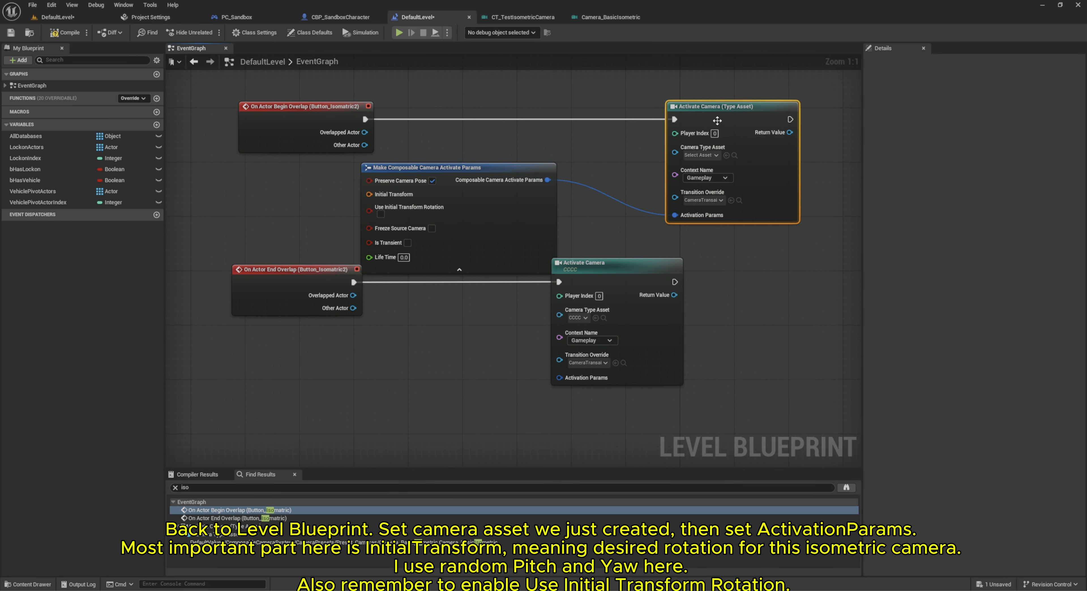
left_click_drag(543, 173, 630, 139)
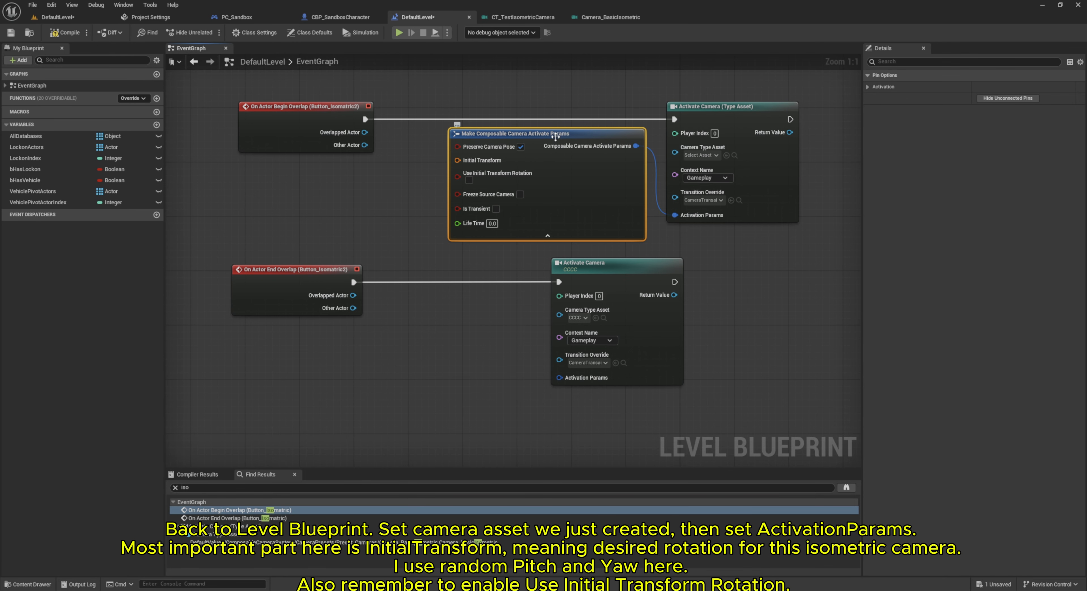
mouse_move(555, 136)
left_mouse_down()
mouse_move(568, 137)
mouse_move(547, 135)
left_mouse_up()
left_click_drag(756, 231, 642, 144)
Step: Add a Make Transform node feeding the Initial Transform input and place it beside the Make Composable Camera Activate Params node
left_click(585, 167)
left_click_drag(585, 167, 472, 184)
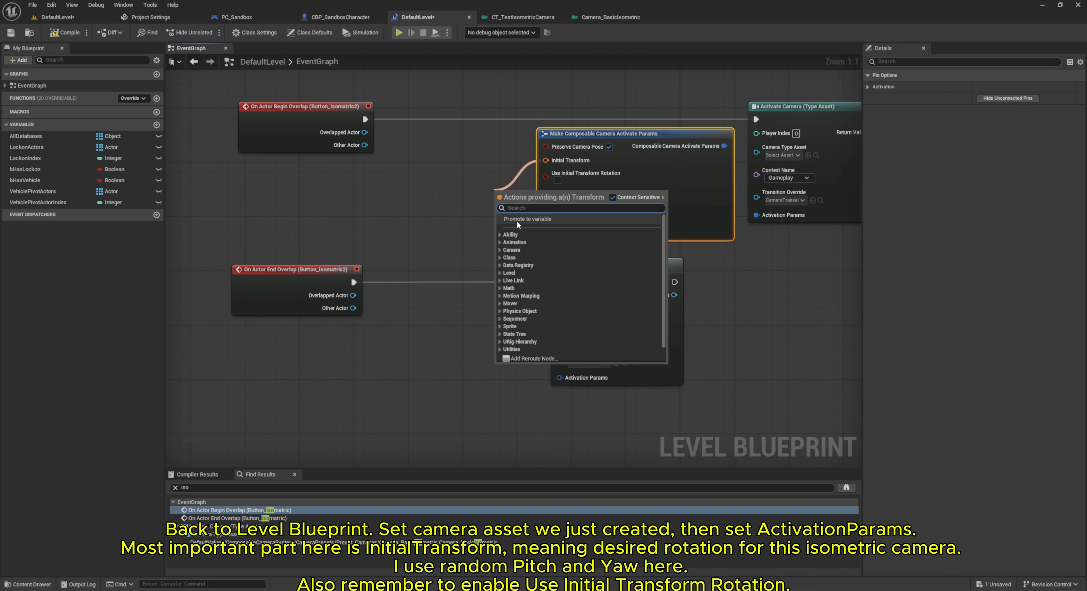
left_click(531, 346)
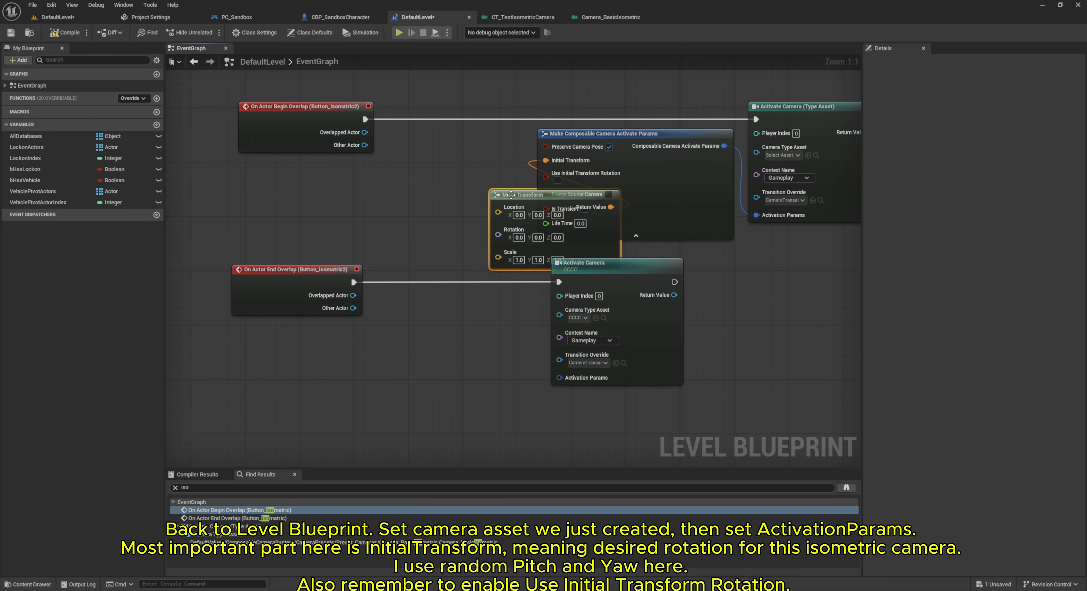
left_click_drag(505, 191, 428, 134)
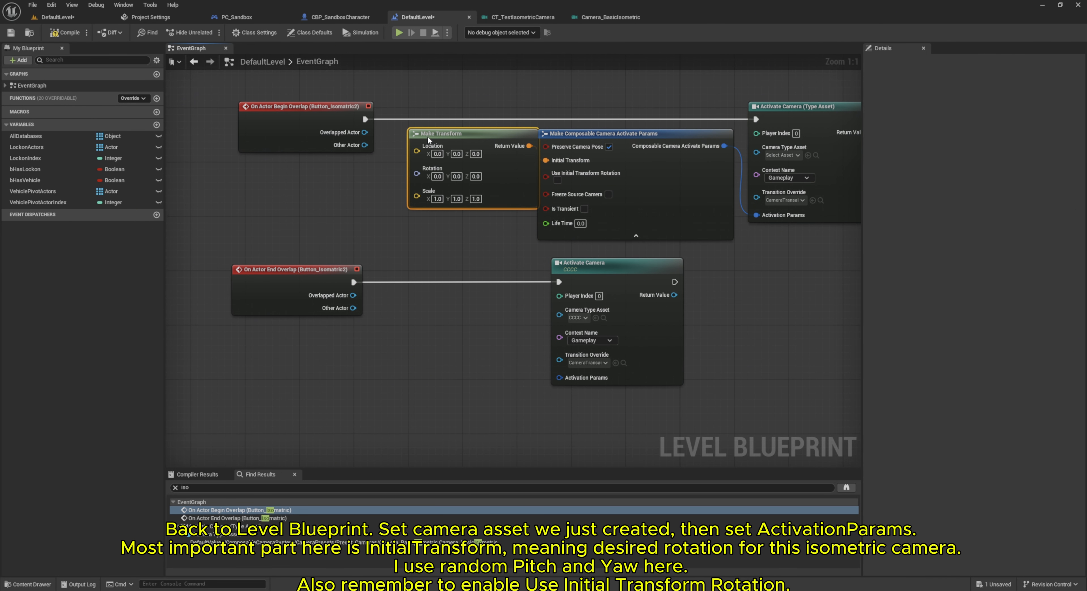
left_click(488, 255)
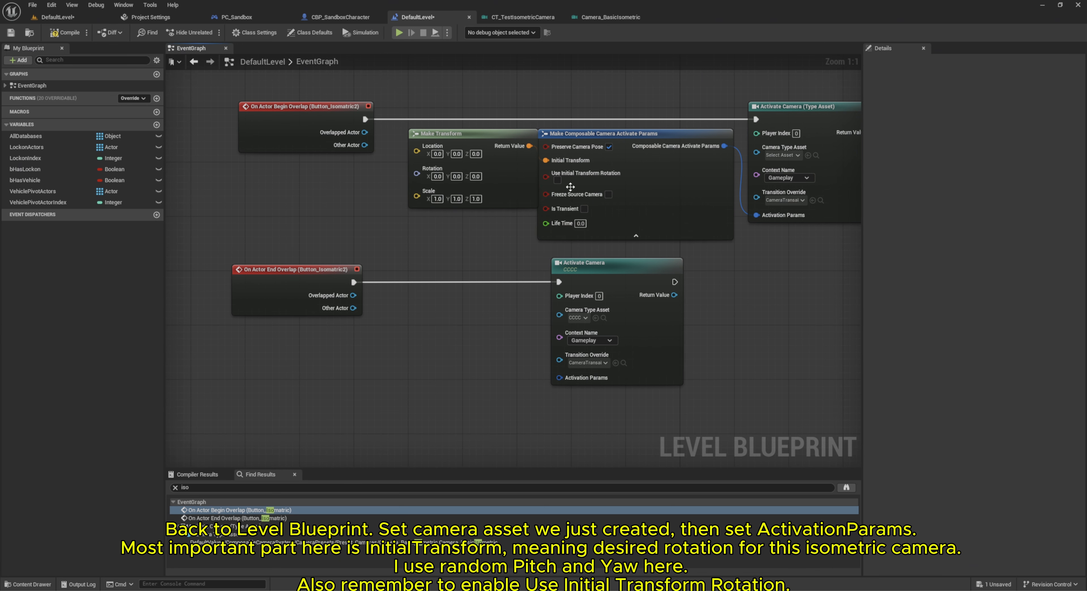
Step: Enable Use Initial Transform Rotation and set the Make Transform rotation to Y -40 and Z -90
left_click(556, 180)
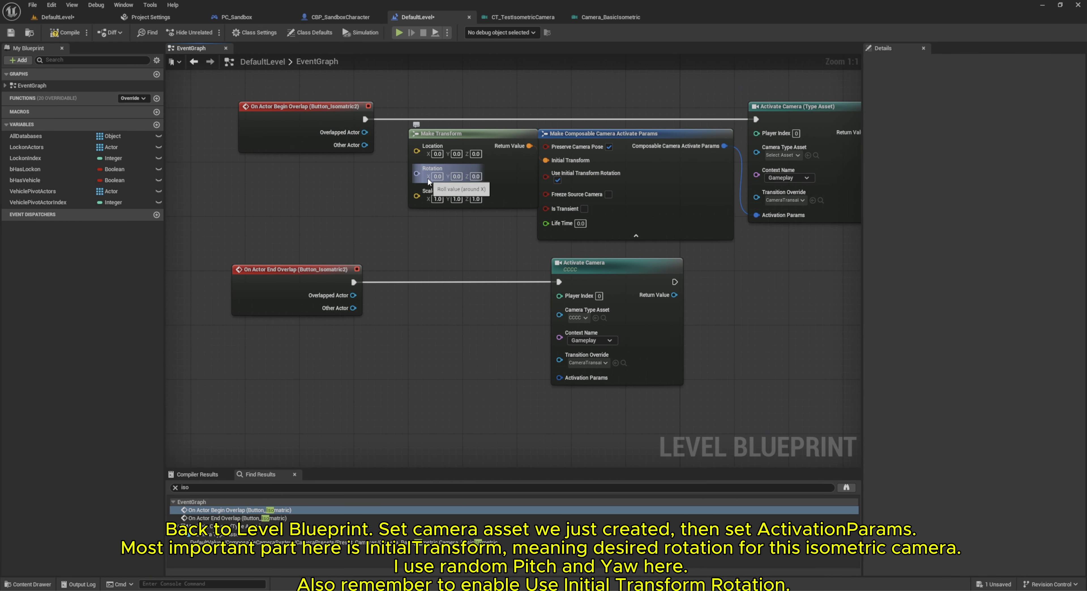
left_click(453, 177)
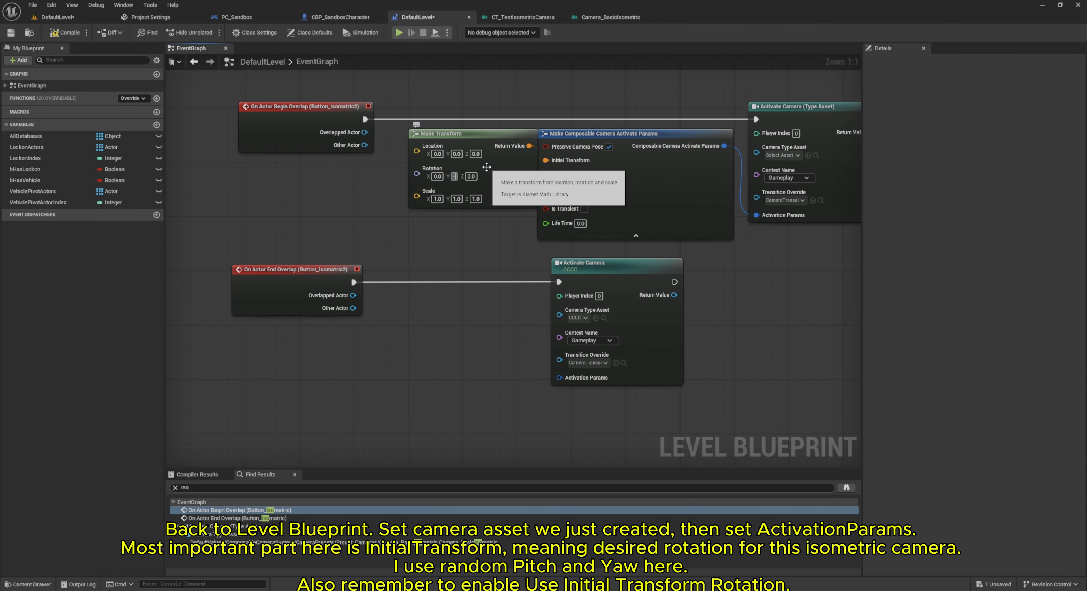
type("-30")
key("Return")
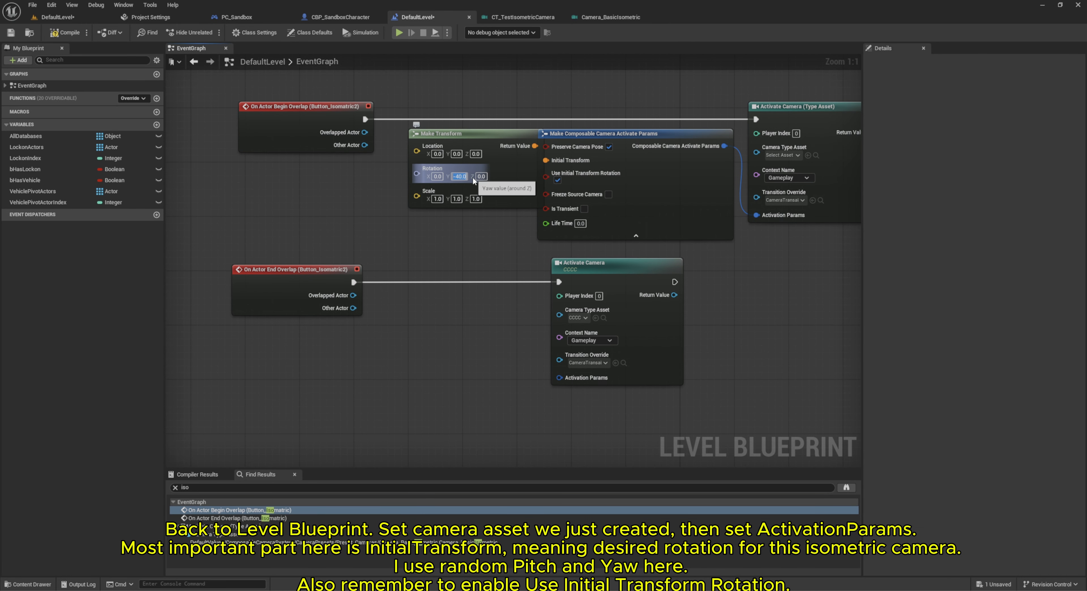
left_click(480, 176)
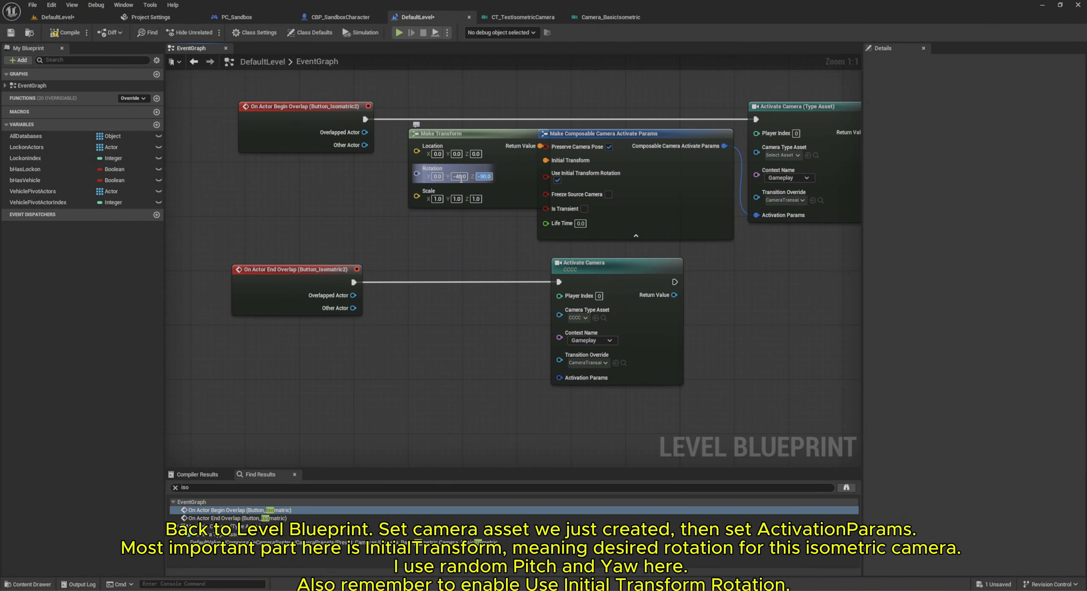
key("Return")
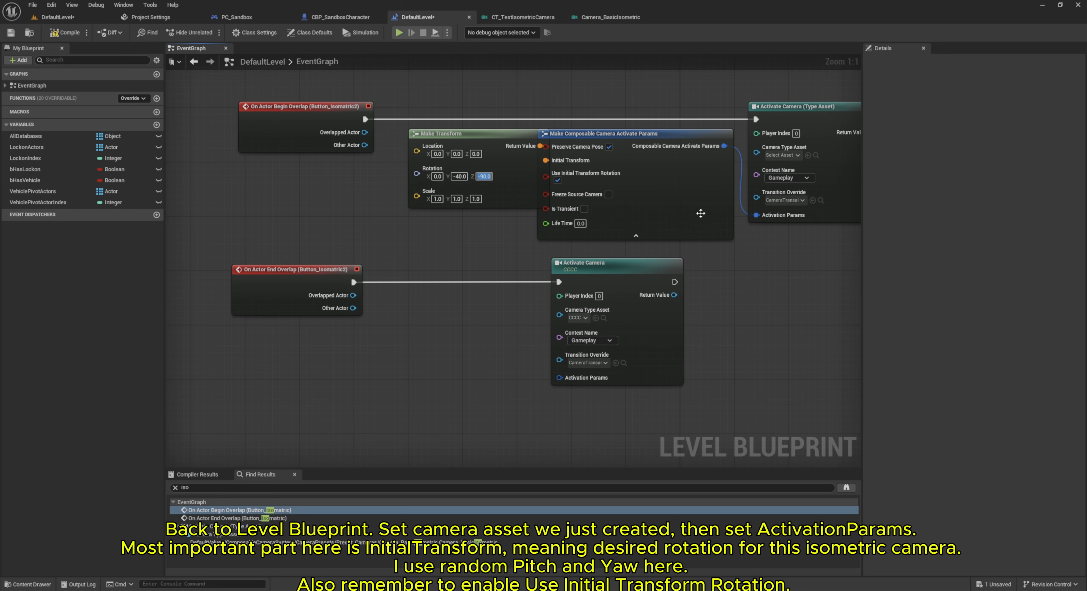
Step: Set the begin-overlap Activate Camera node's Camera Type Asset to CT_TestIsometricCamera, and compile and save the Level Blueprint
left_click(781, 155)
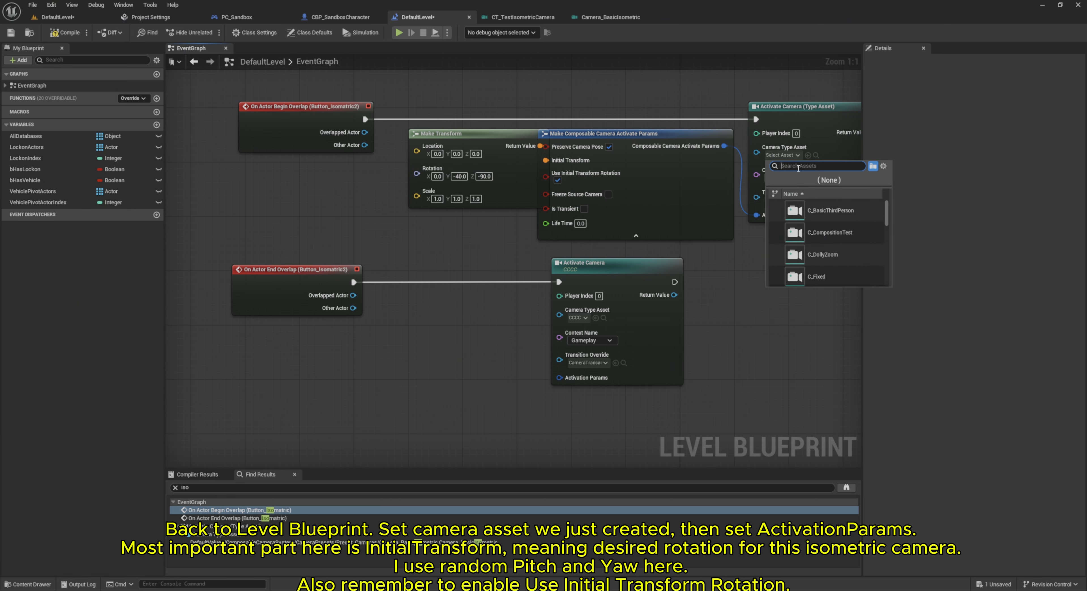
type("CT_TY")
key("BackSpace")
type("e")
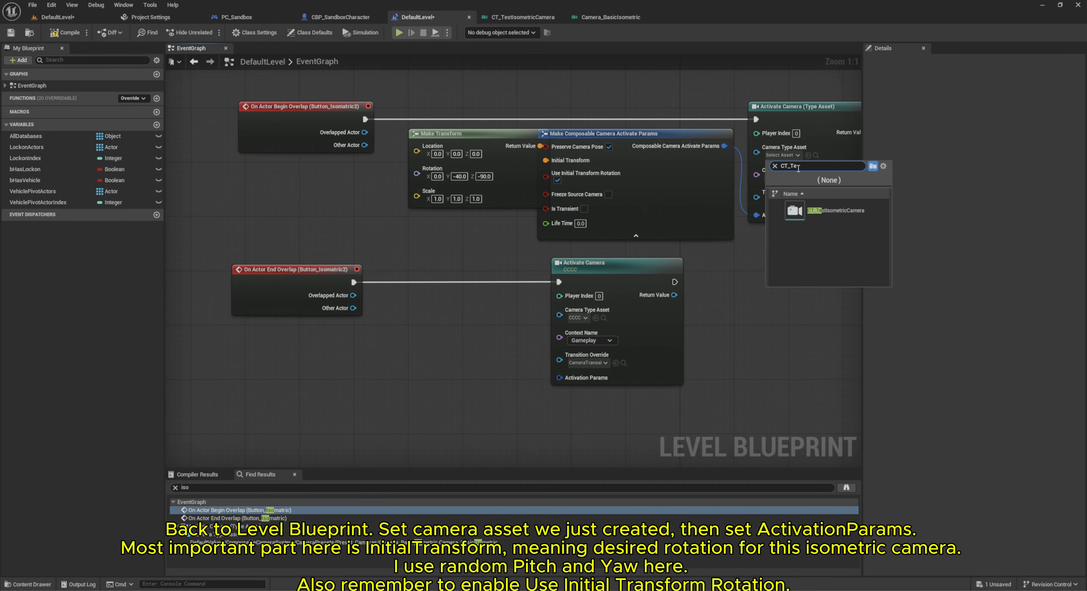
key("Return")
left_click_drag(784, 129, 787, 117)
left_click(53, 33)
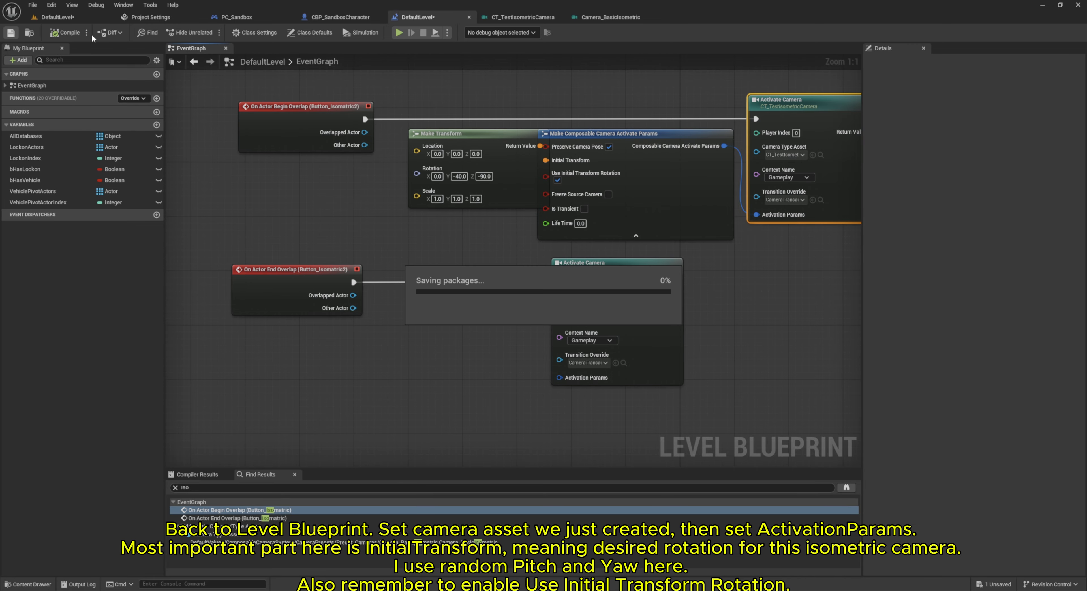
Step: Play the level from beside the Isometric (Top-down) Camera area and walk the character around it to check the camera
left_click(57, 17)
right_click(645, 198)
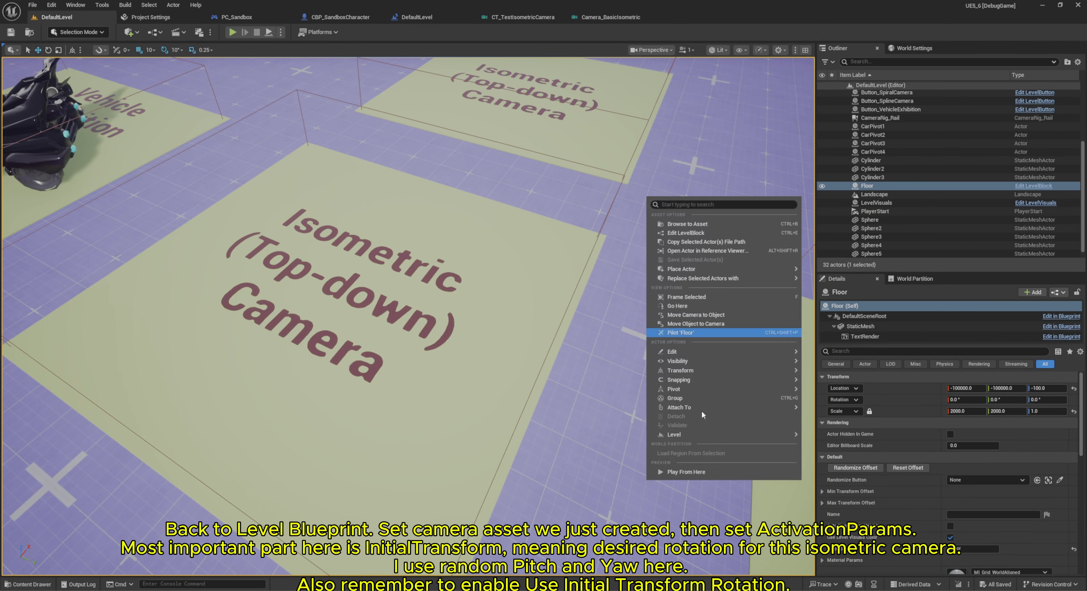
left_click(698, 471)
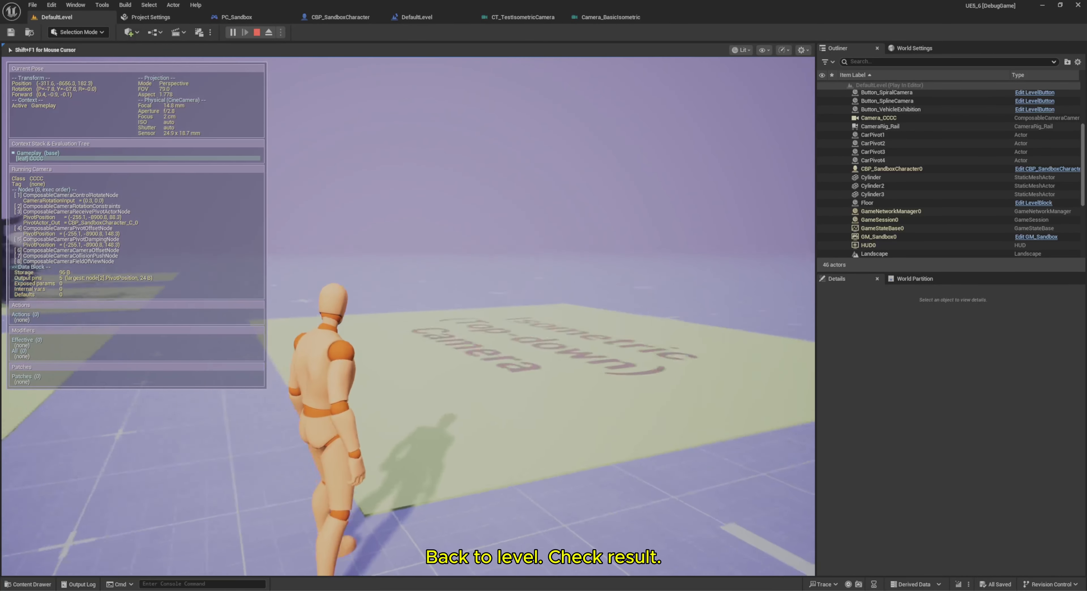
key("w")
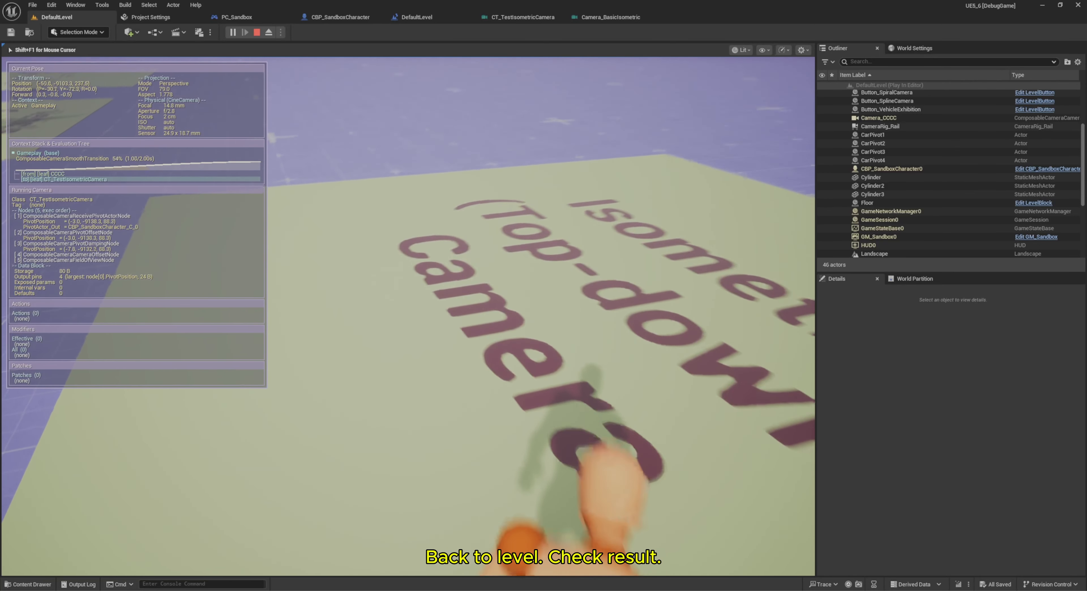
key("w")
key("a")
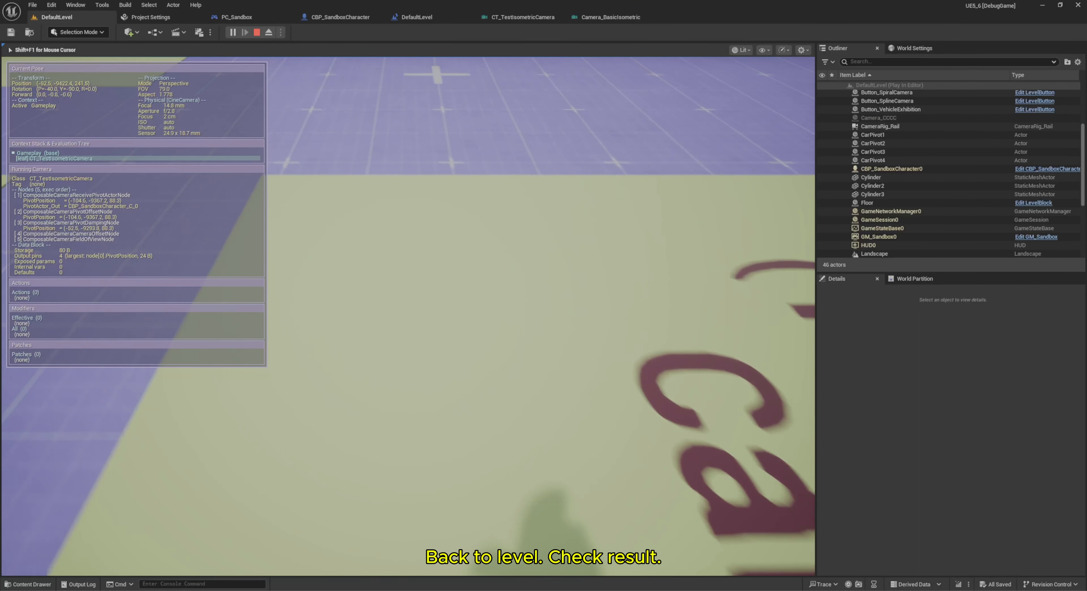
key("d")
key("d")
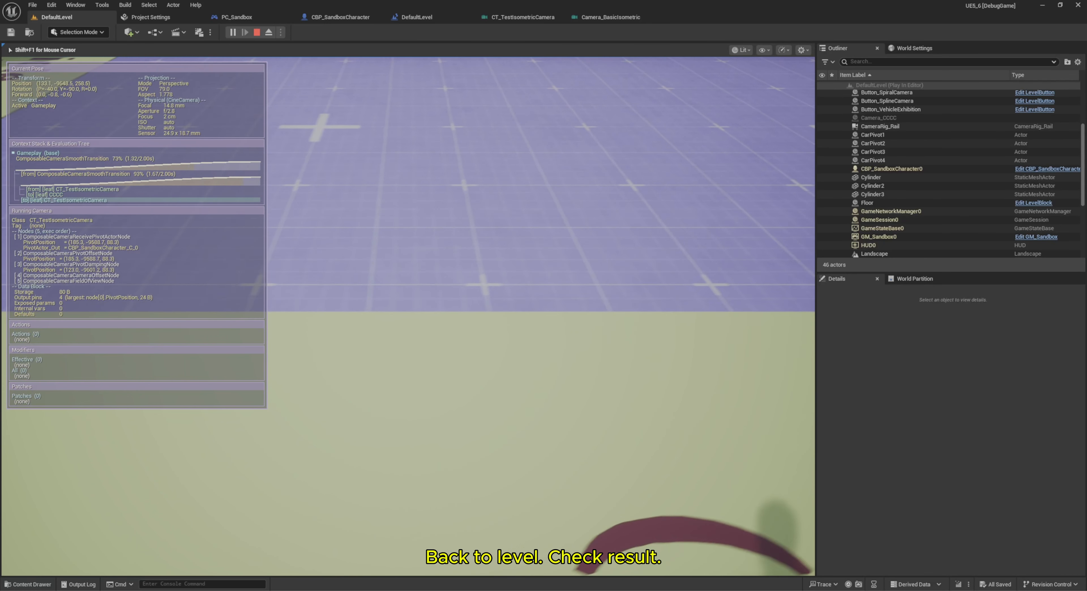
key("a")
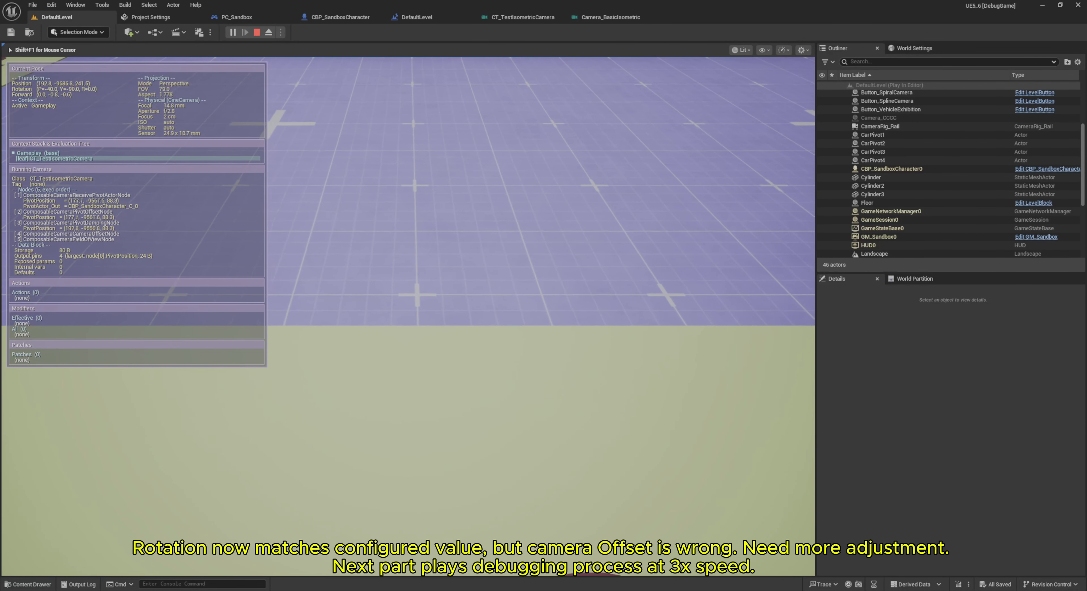
key("s")
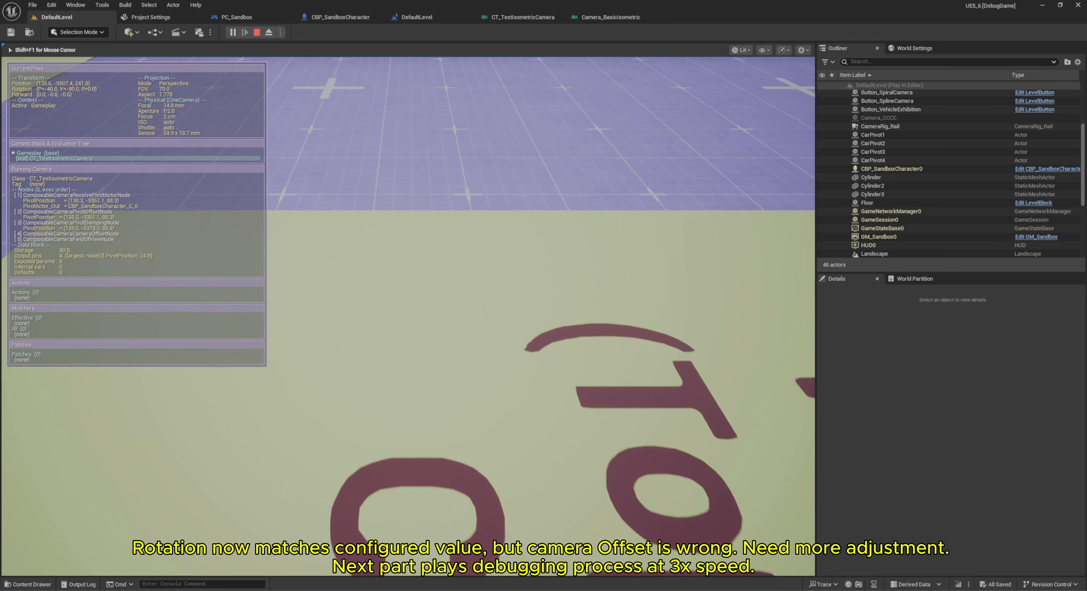
key("Escape")
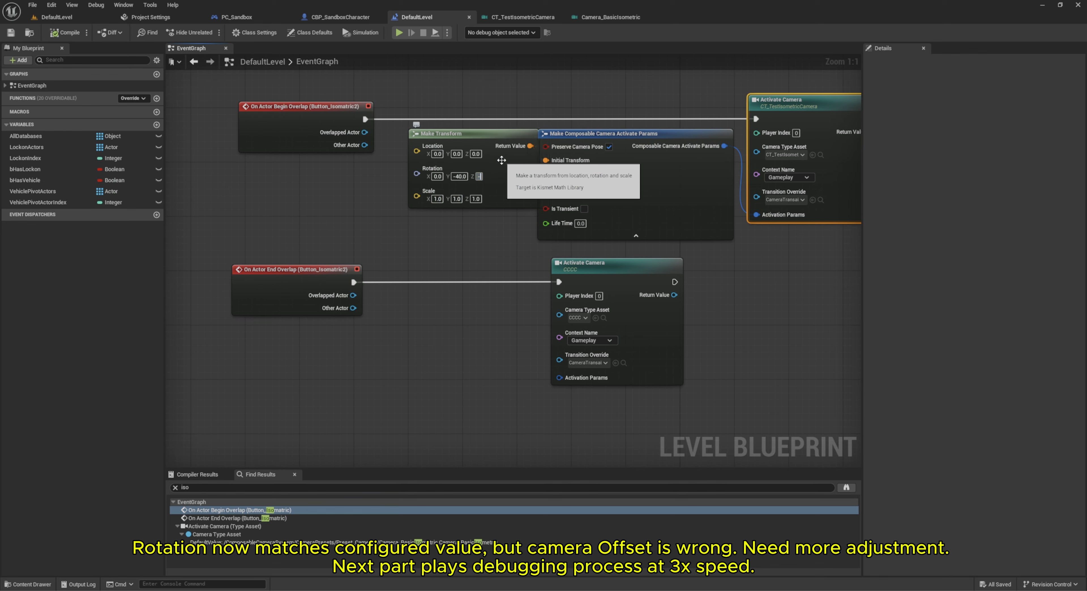
Step: Set the Make Transform rotation in the Level Blueprint to Y -70 and Z -45
type("45")
left_click(462, 177)
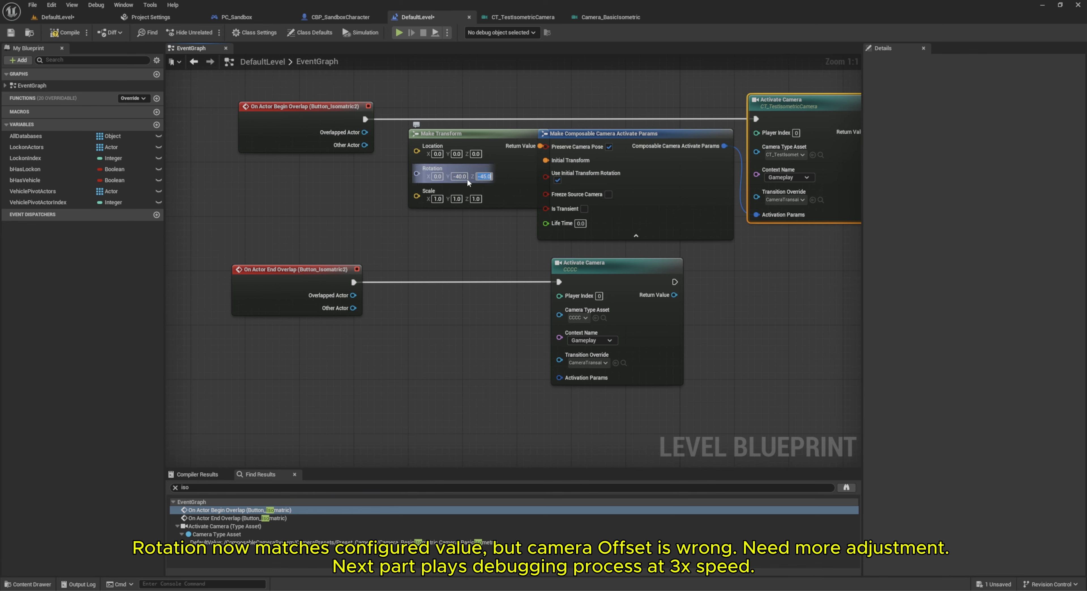
type("-")
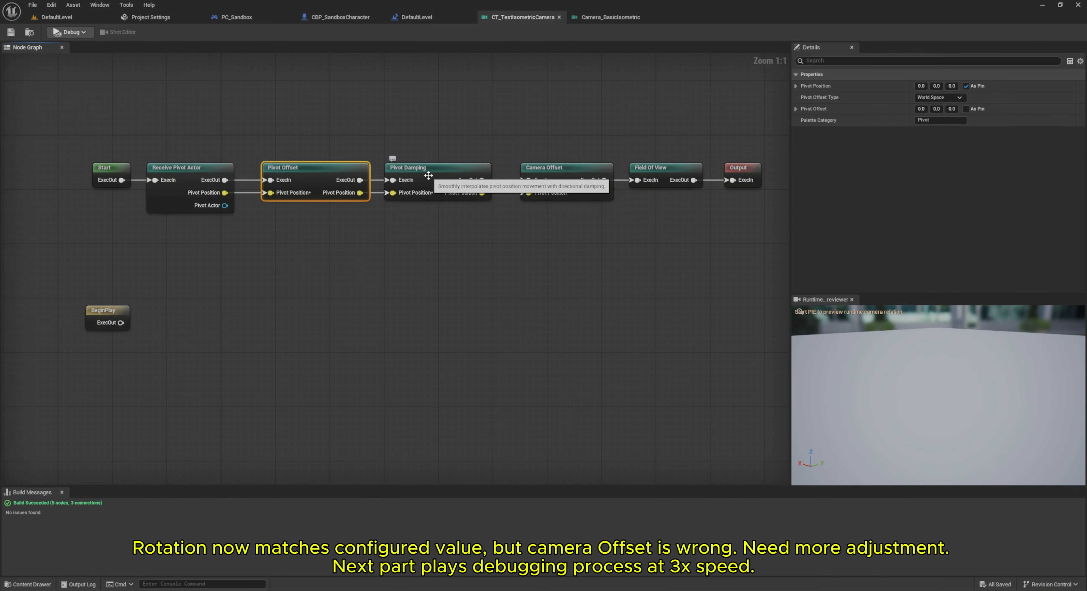
Step: Set the Camera Offset node's X to -200 and Z to 600 in CT_TestIsometricCamera, and test the camera in a play session
left_click(429, 178)
left_click(548, 168)
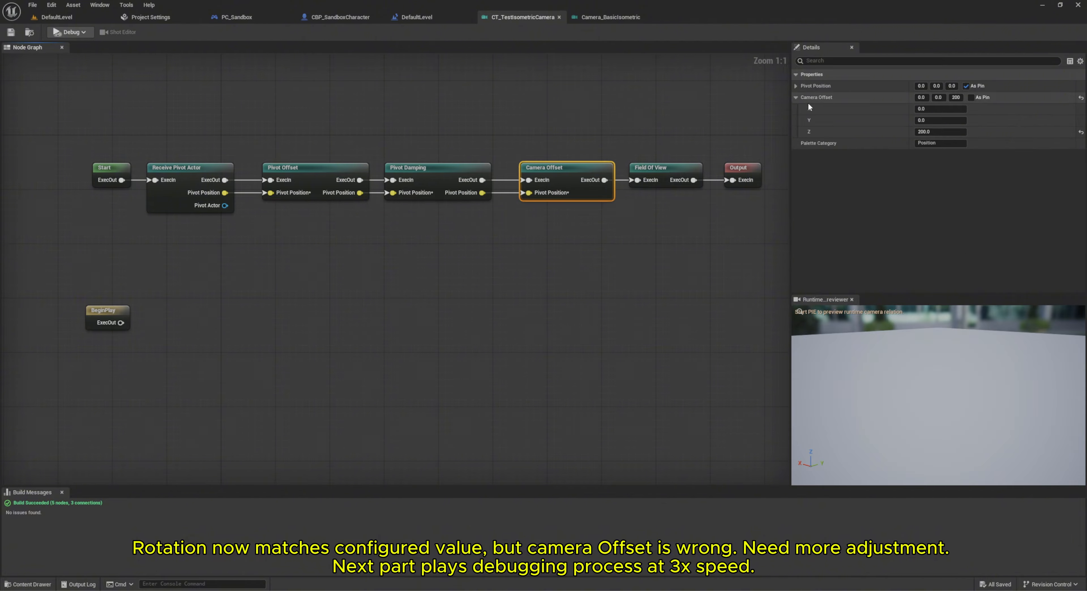
left_click(921, 97)
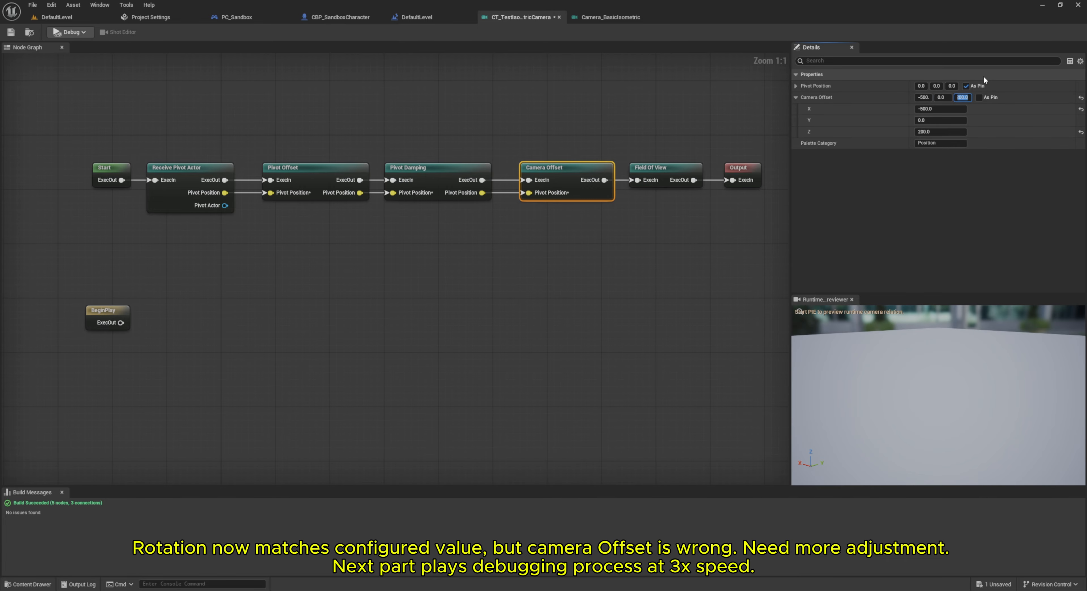
type("600")
key("Return")
left_click(924, 97)
type("-200")
key("Return")
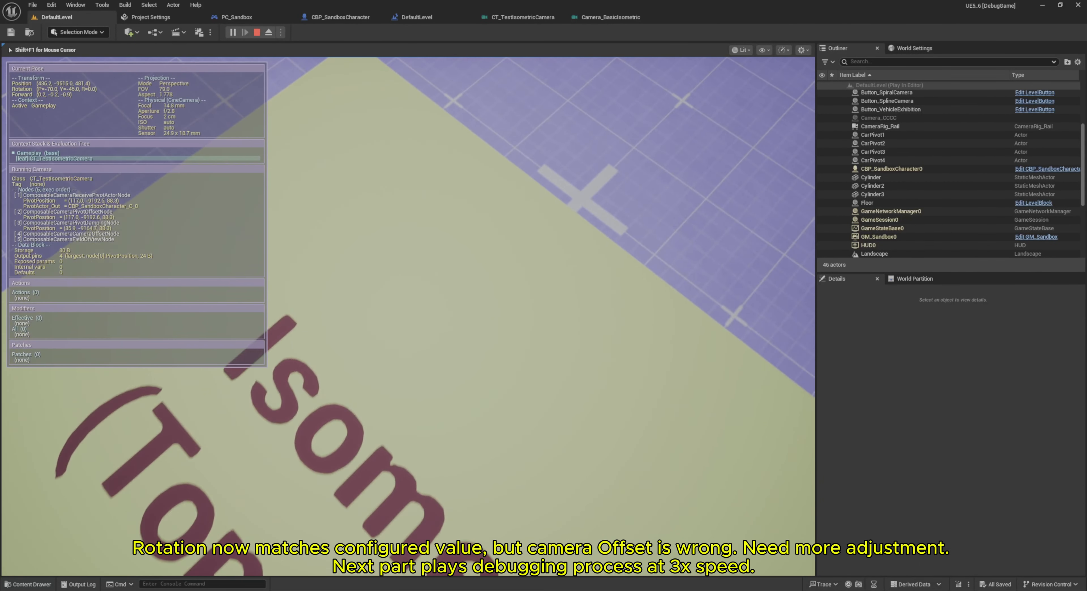
key("Escape")
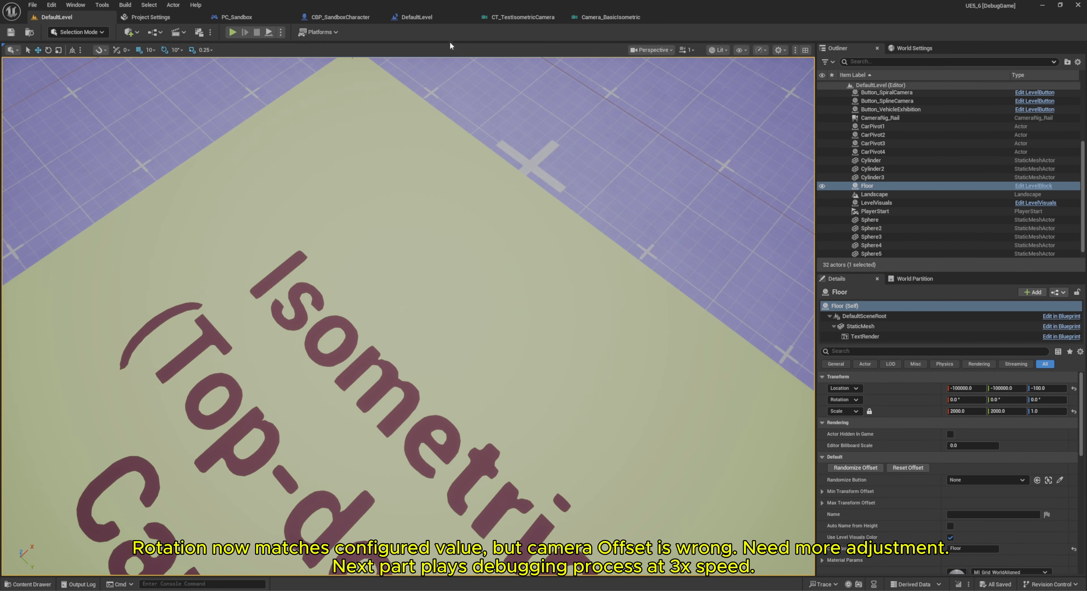
Step: Set the Camera Offset node's X to -500 and Z to 800 in CT_TestIsometricCamera, and test the camera in a play session
left_click(527, 21)
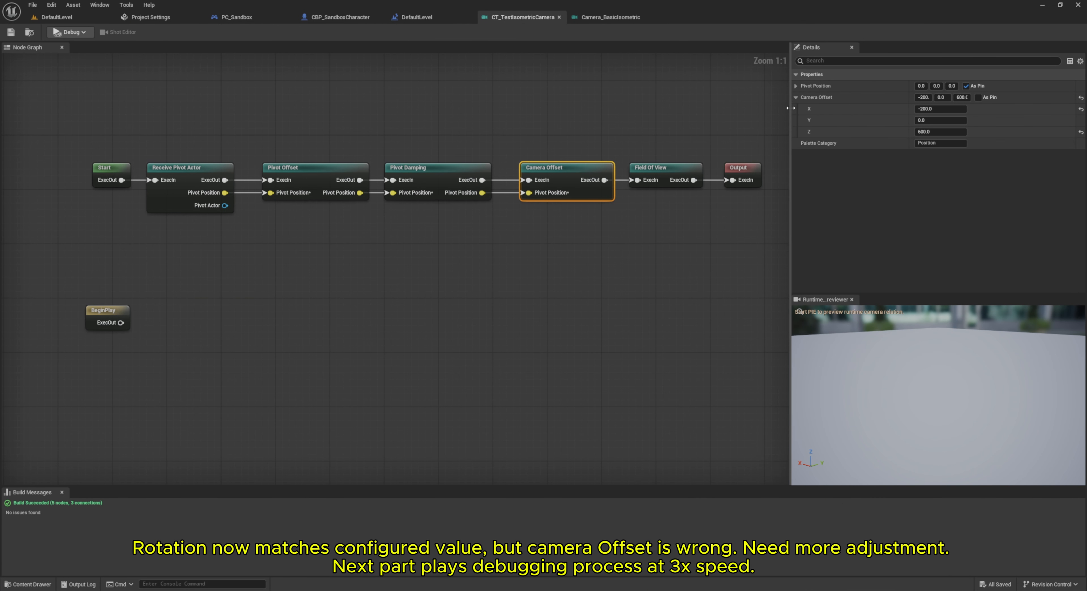
left_click_drag(790, 108, 745, 109)
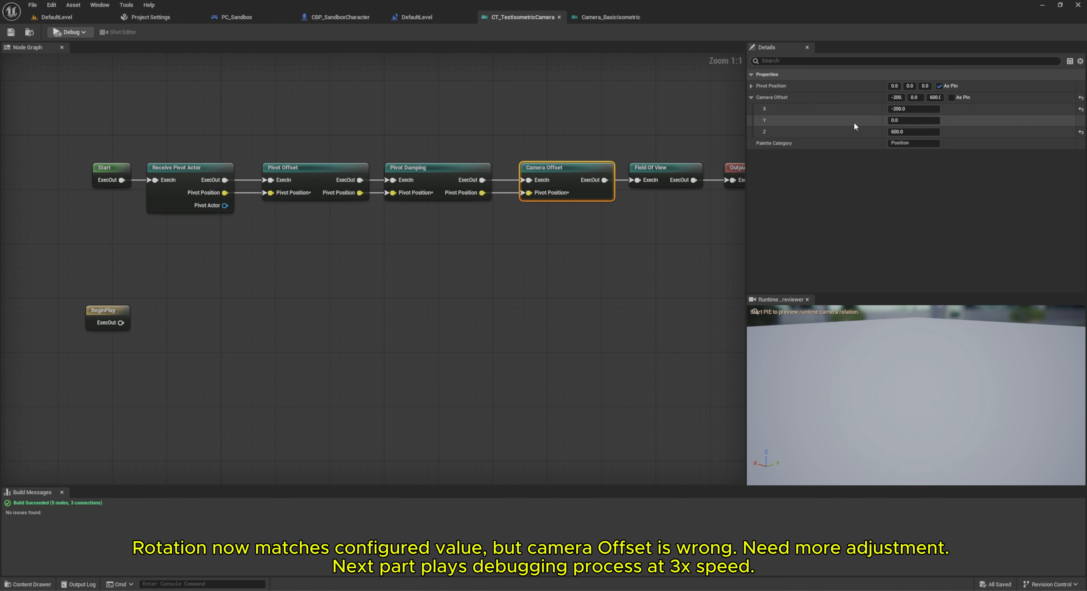
left_click(932, 98)
type("800")
key("Return")
left_click(913, 109)
type("-500")
key("Return")
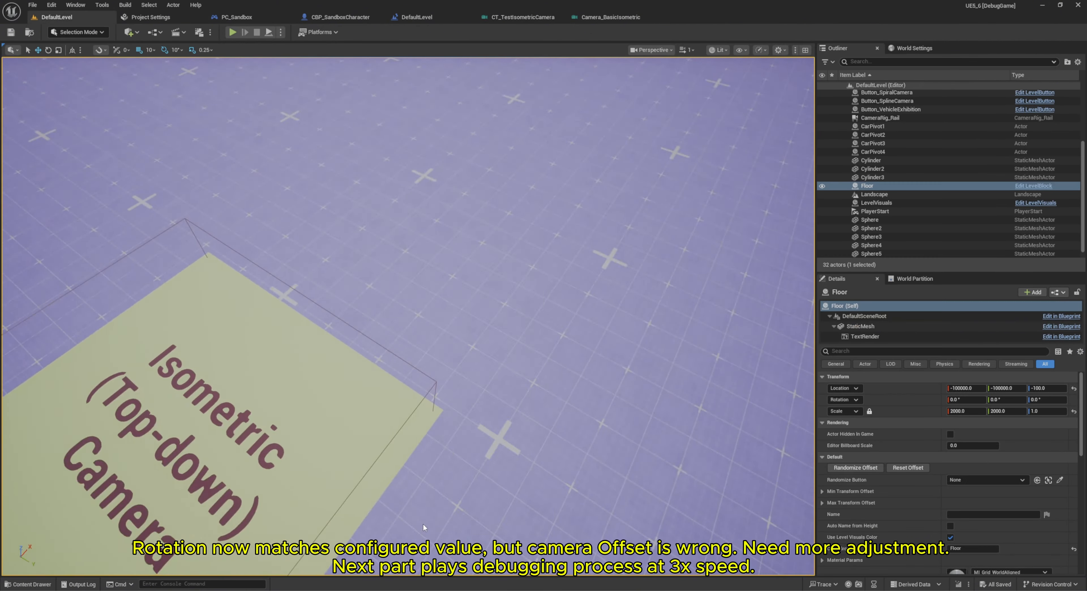
key("Escape")
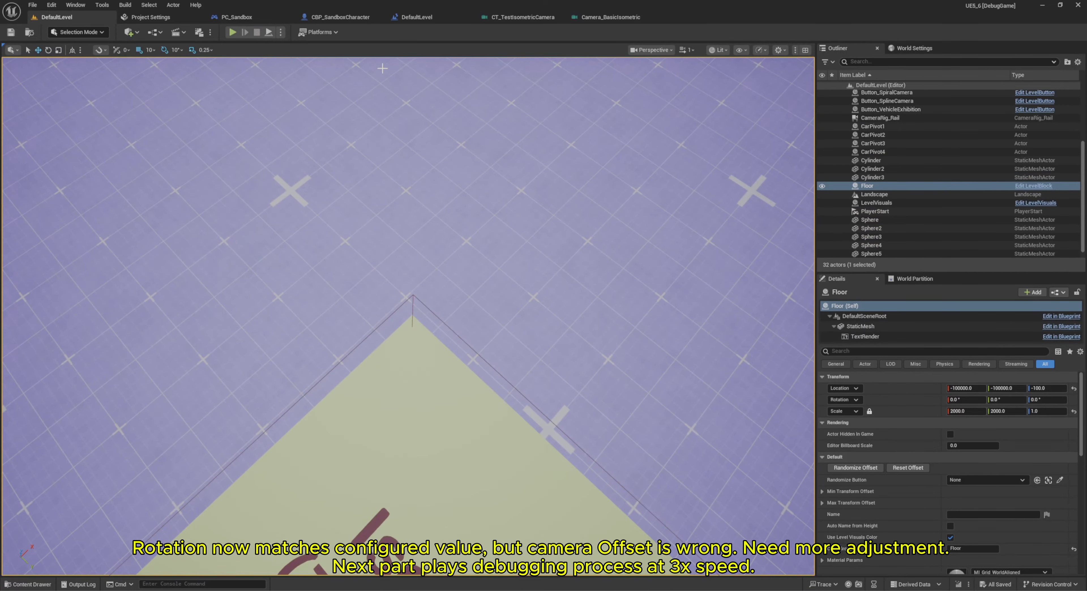
Step: Set the Make Transform rotation's Y to -50 in the Level Blueprint and the Camera Offset's Z to 100 in CT_TestIsometricCamera, saving both
left_click(508, 19)
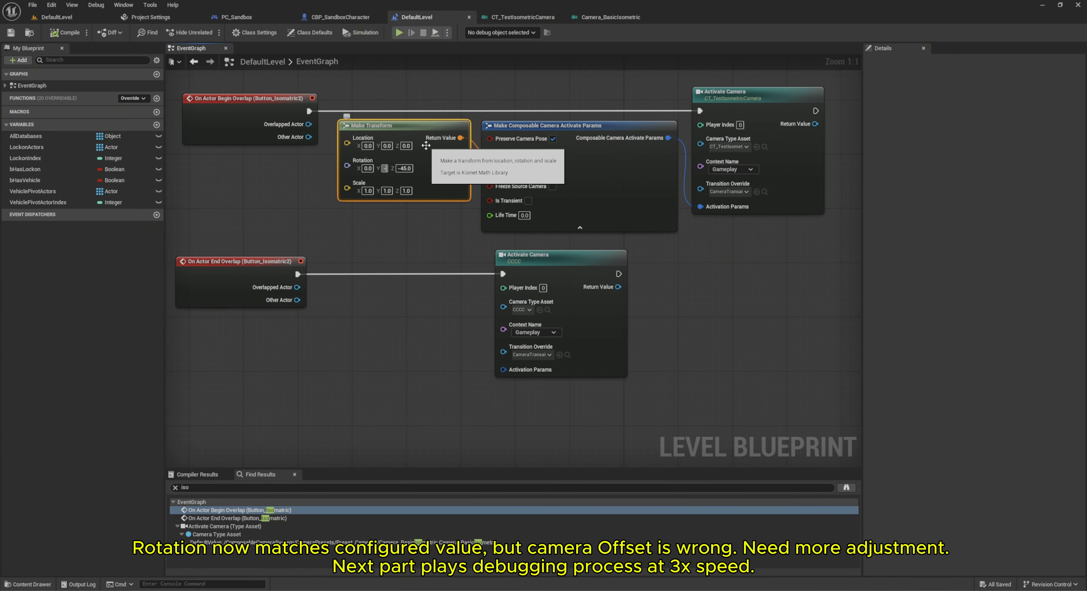
left_click(389, 168)
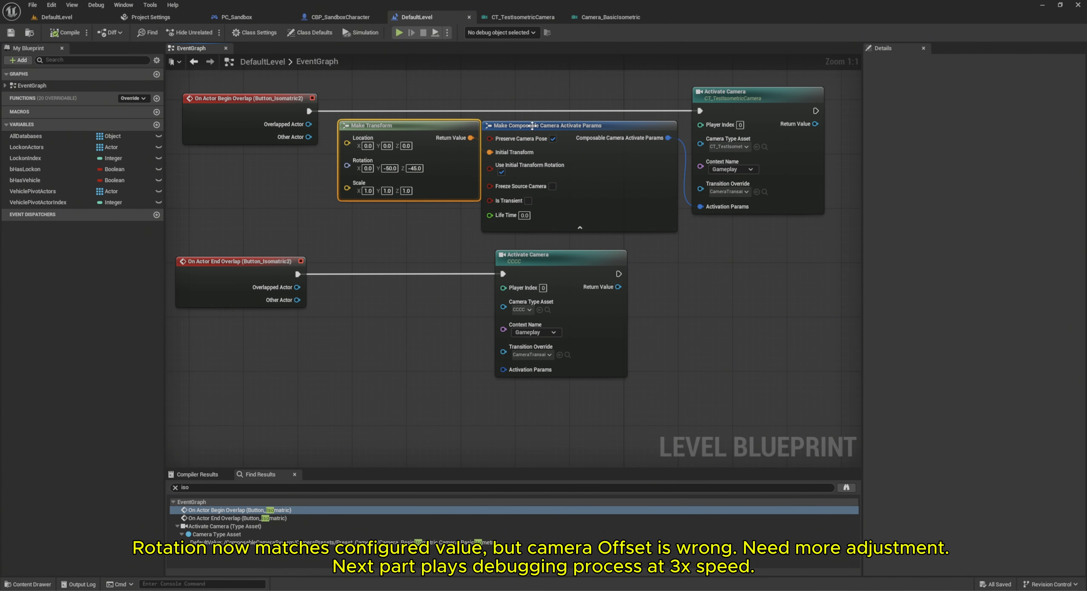
left_click(529, 19)
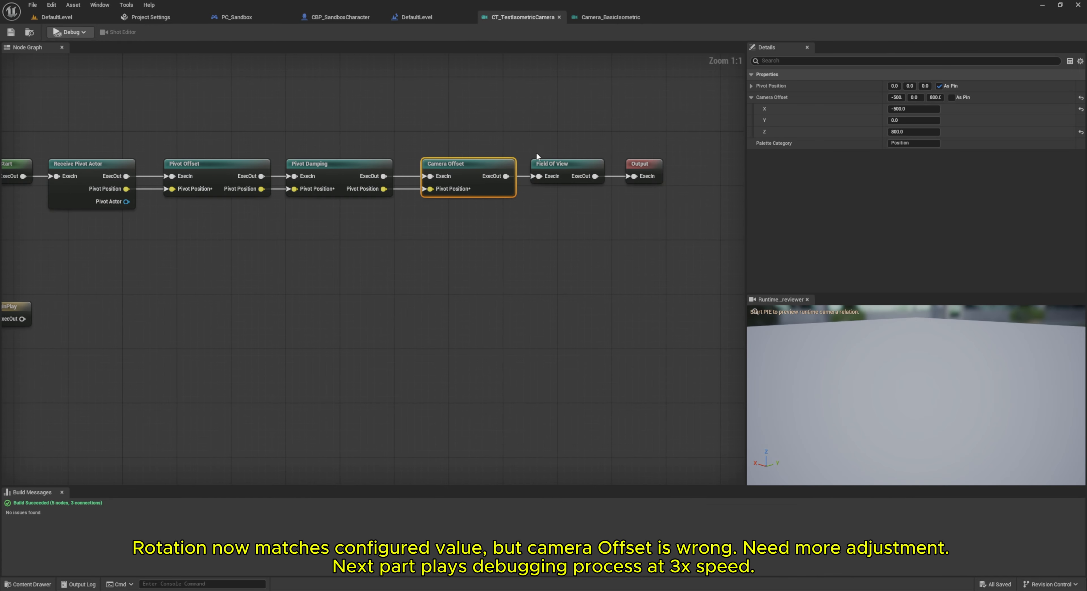
left_click(895, 132)
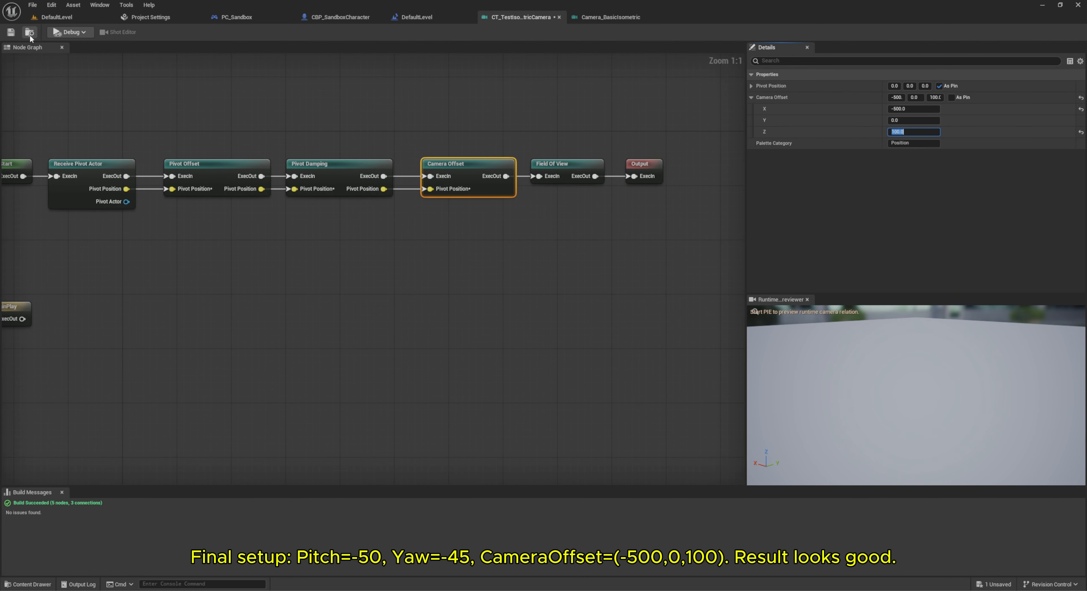
left_click(44, 18)
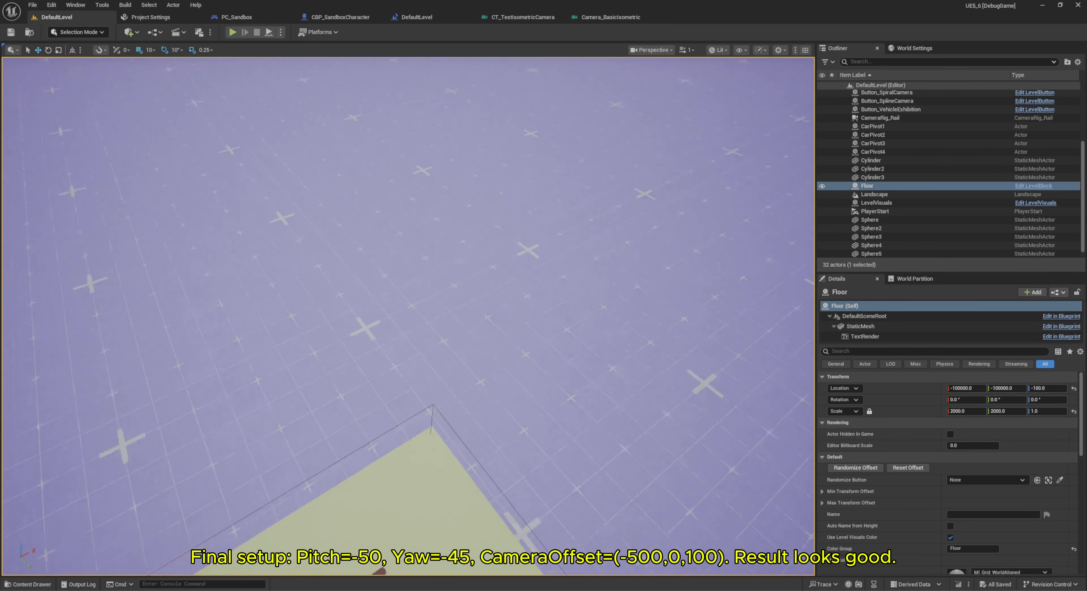
Step: Play the level and walk the character around the Isometric (Top-down) Camera area to check the framing at pitch -50 and yaw -45
key("alt+p")
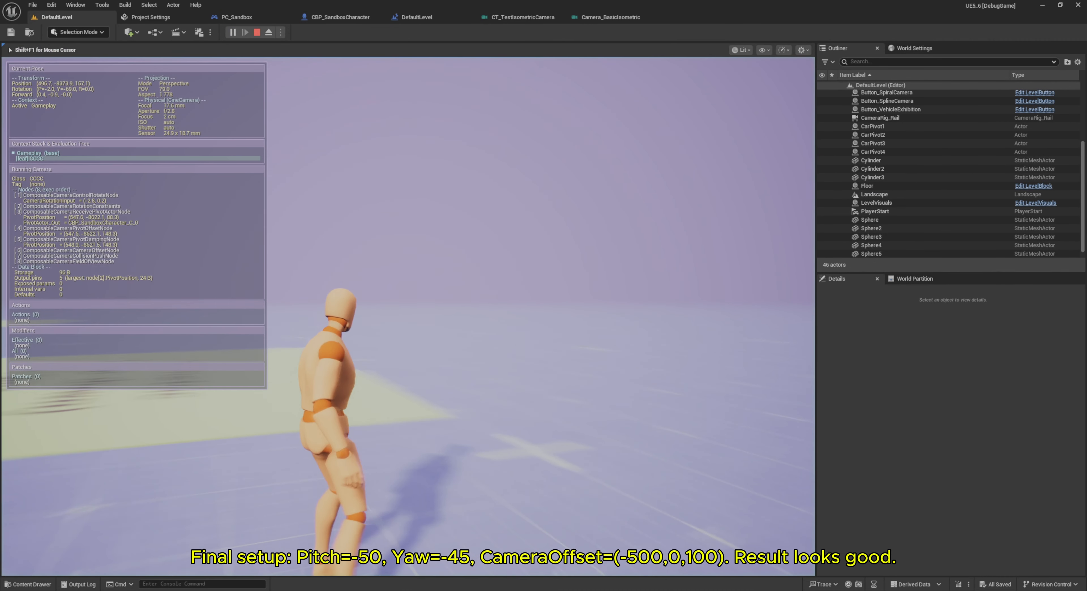
key("w")
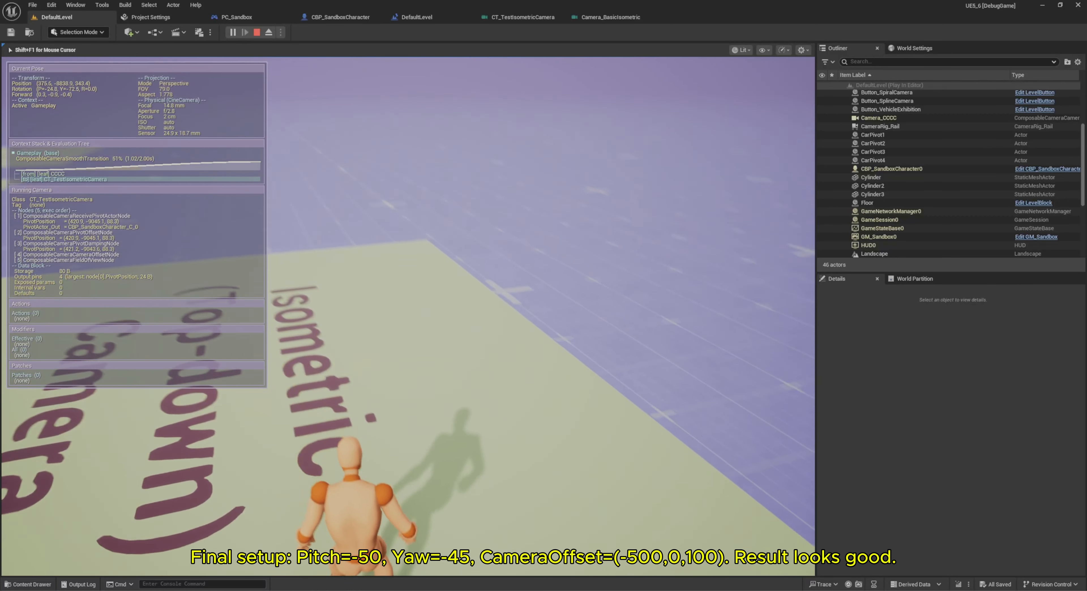
key("a")
key("w")
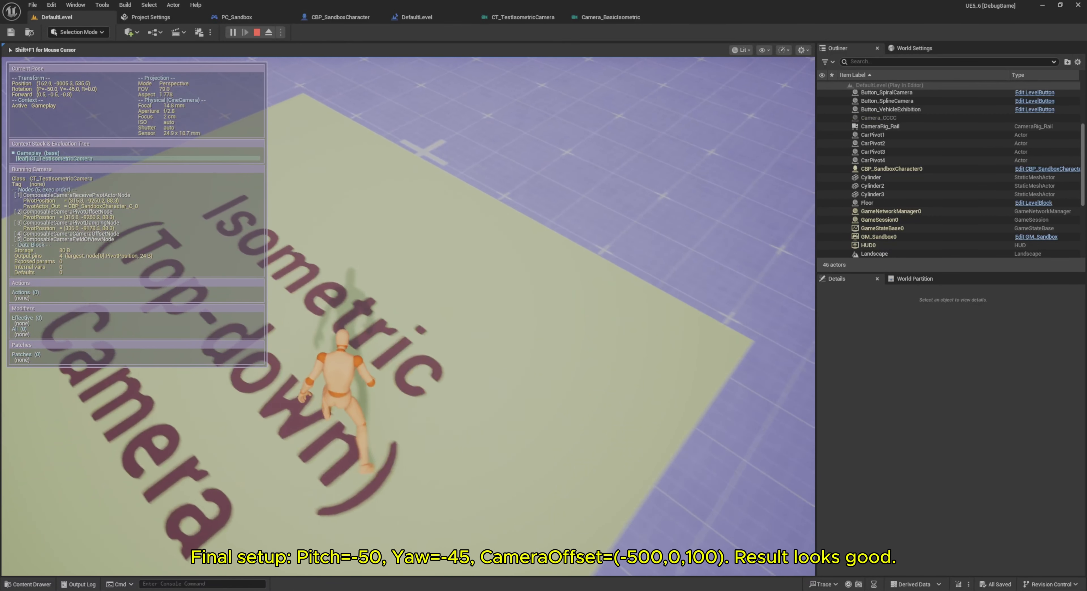
key("s")
key("d")
key("w")
key("a")
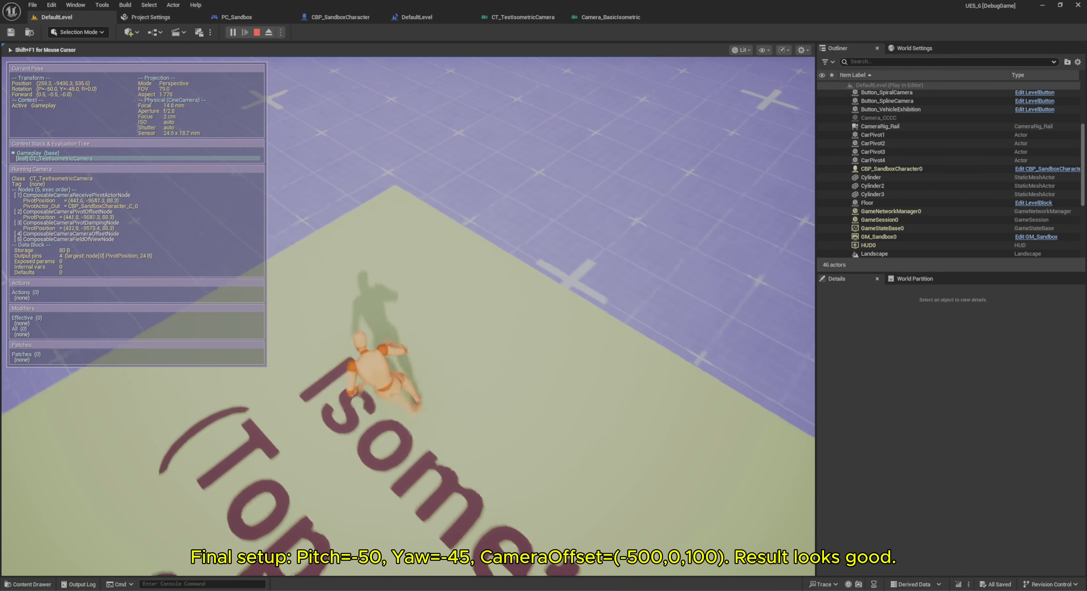
key("s")
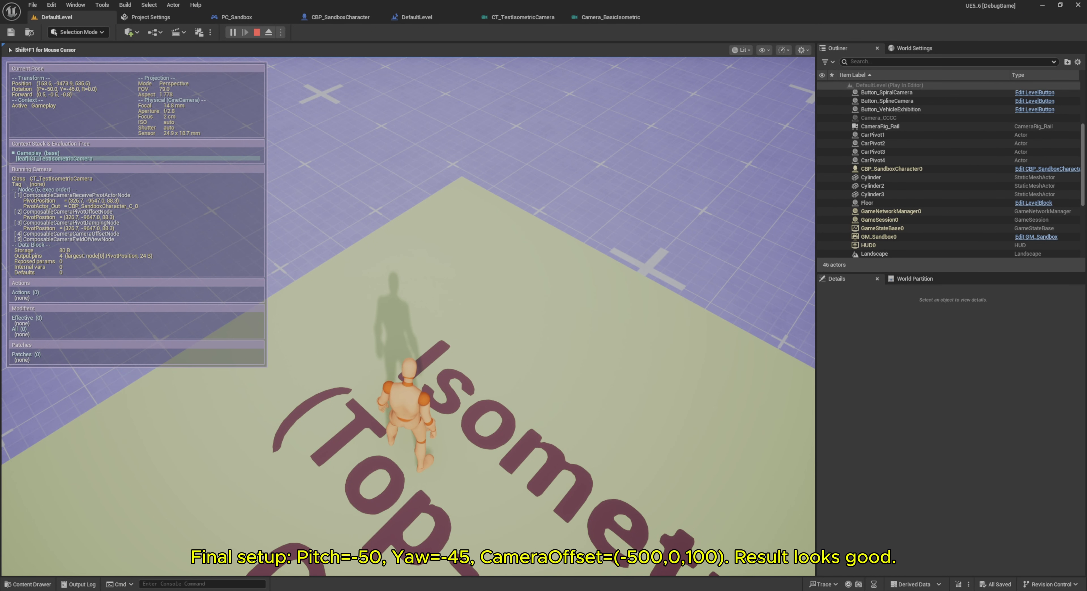
key("d")
key("w")
key("s")
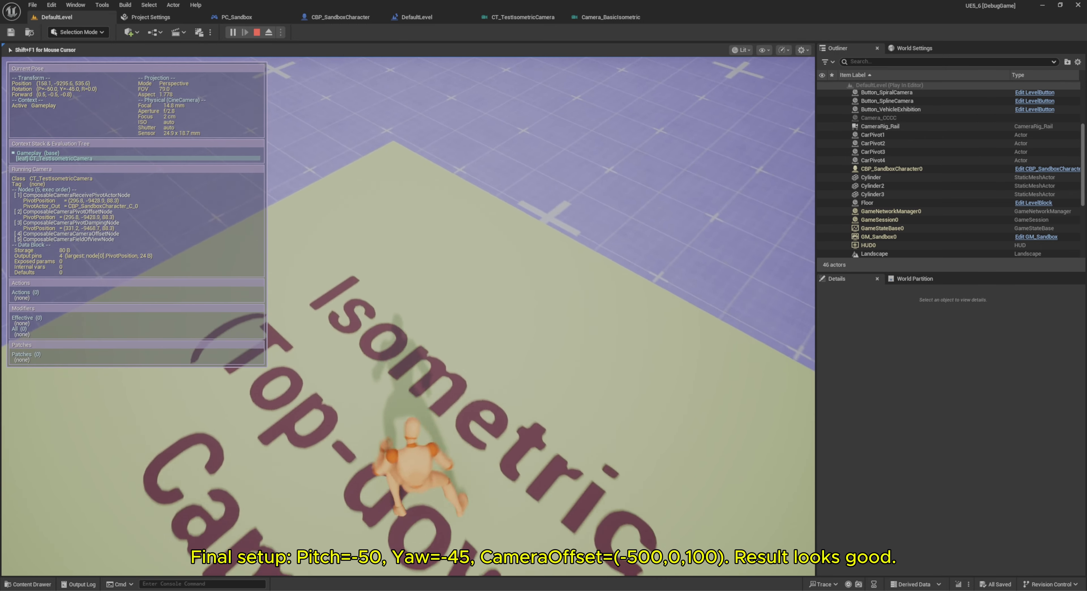
key("a")
key("w")
key("d")
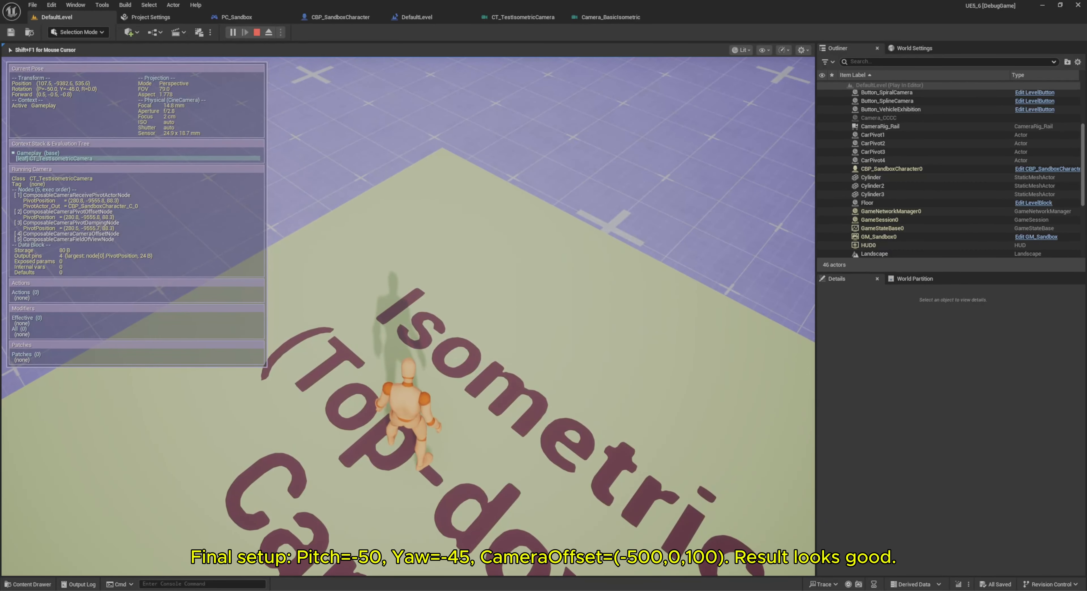
key("Escape")
Step: Set the Make Transform rotation's Z to -30 in the Level Blueprint, compile and save it, and return to the level
left_click(410, 20)
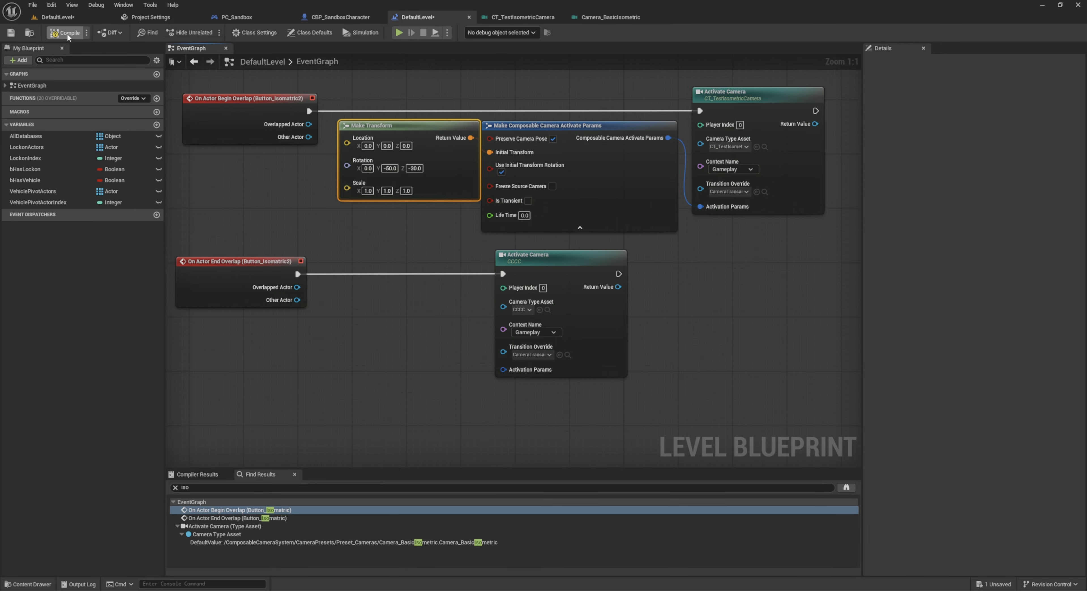
right_click_drag(313, 311, 304, 296)
left_click(74, 21)
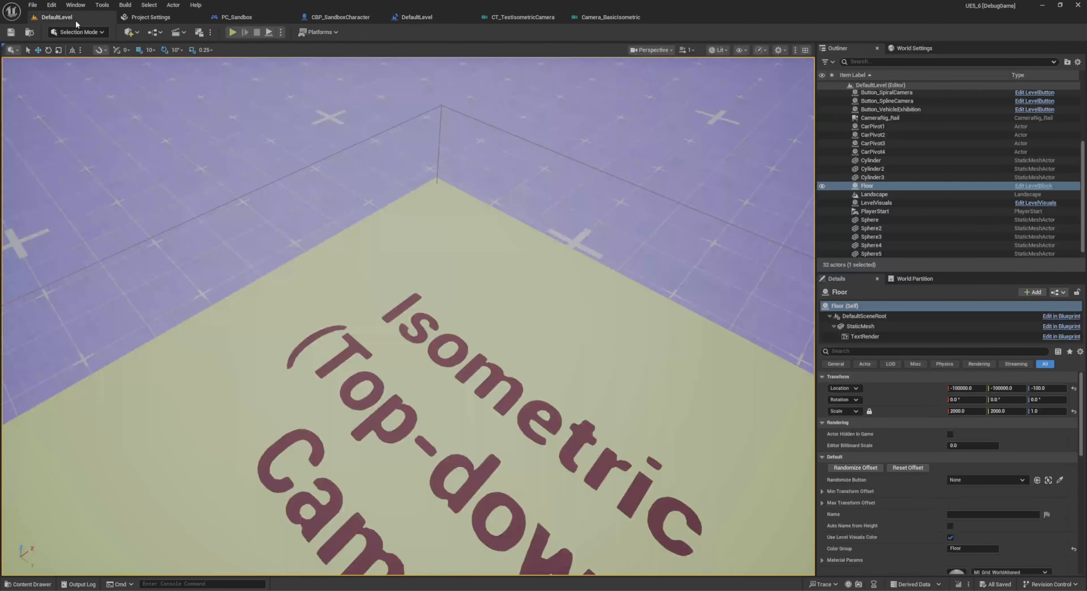
Step: Play the level from beside the Isometric (Top-down) Camera area and walk the character on it to check the camera at yaw -30
key("s")
right_click_drag(419, 483, 453, 483)
right_click(468, 543)
left_click(476, 535)
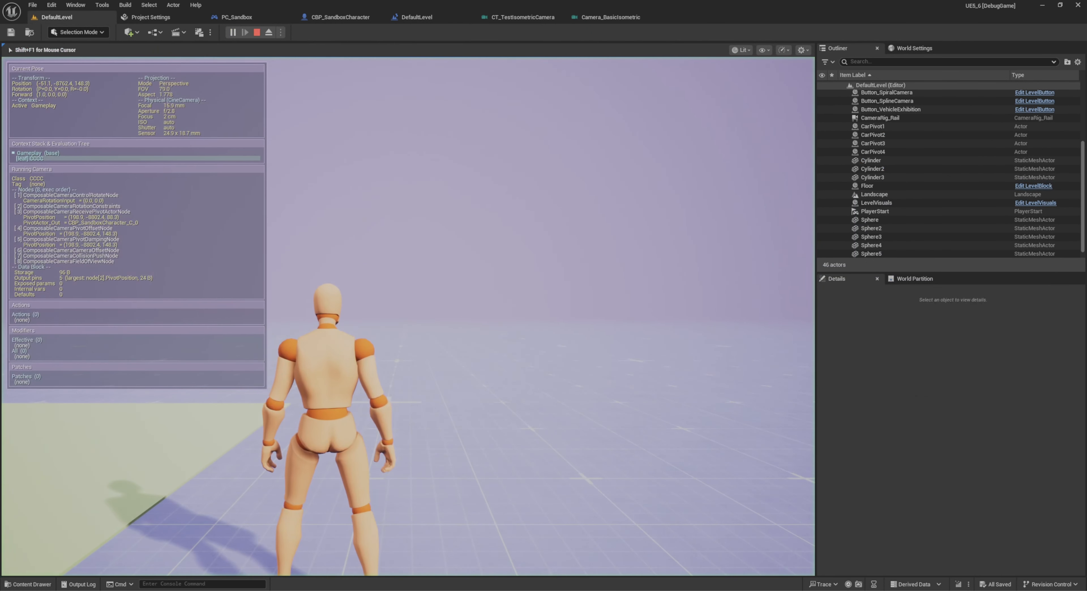
key("w")
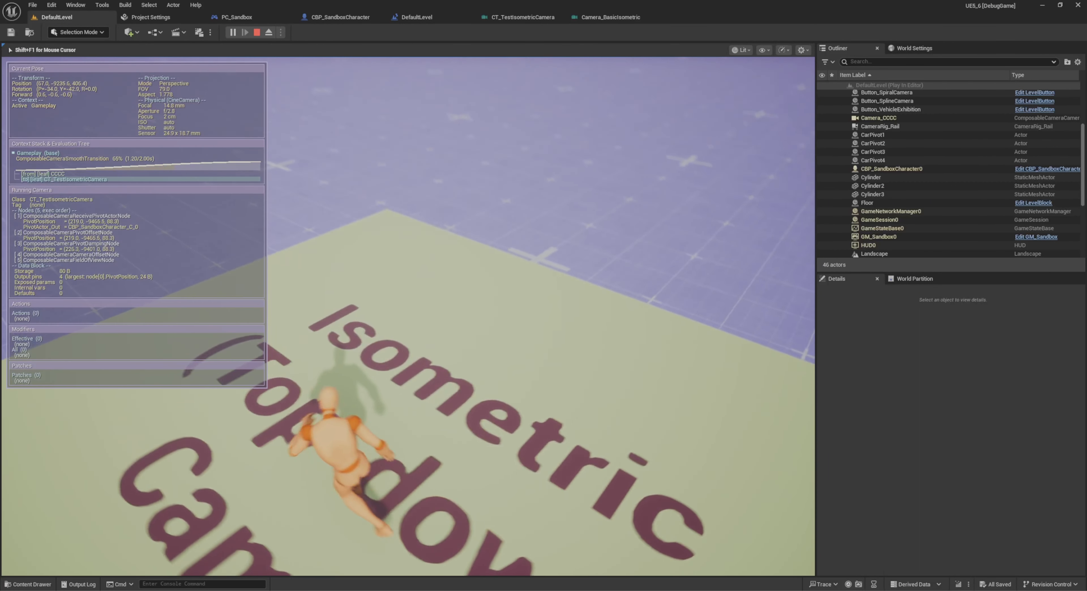
key("s")
key("d")
key("w")
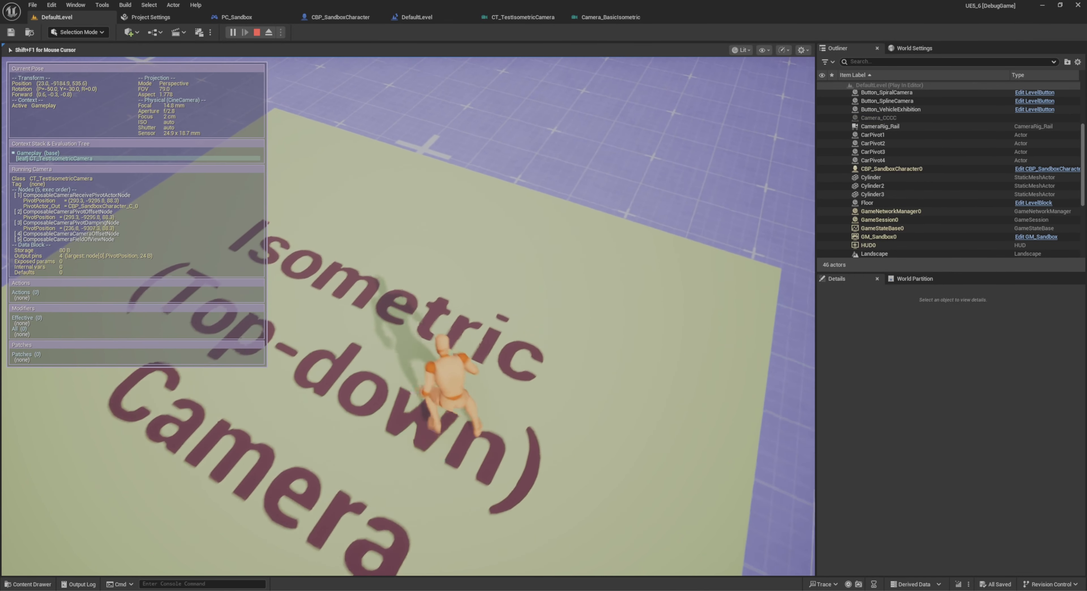
key("a")
key("s")
key("d")
key("w")
key("a")
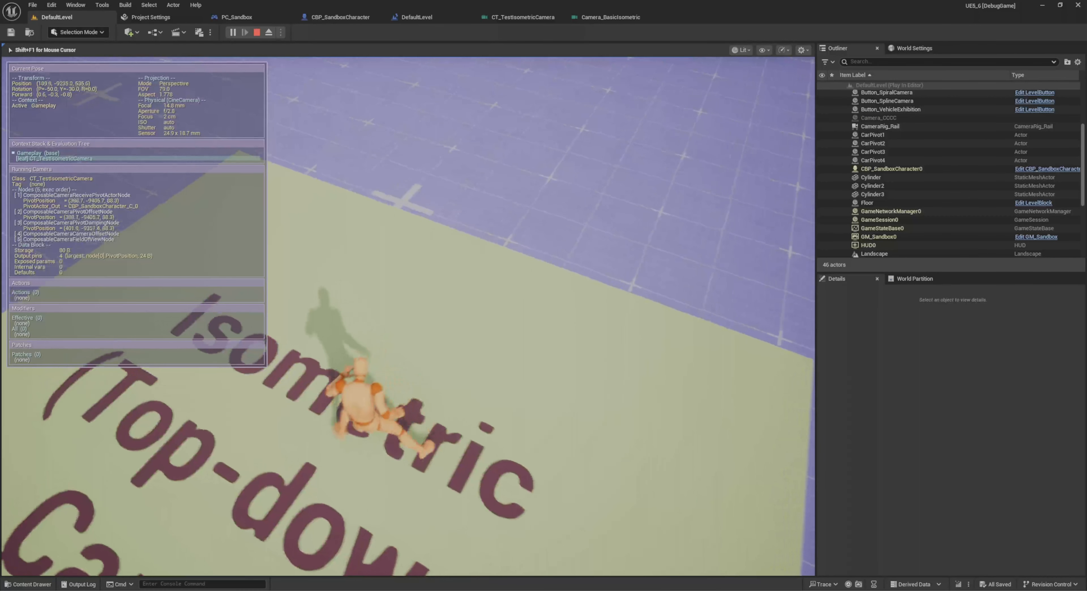
key("s")
key("Escape")
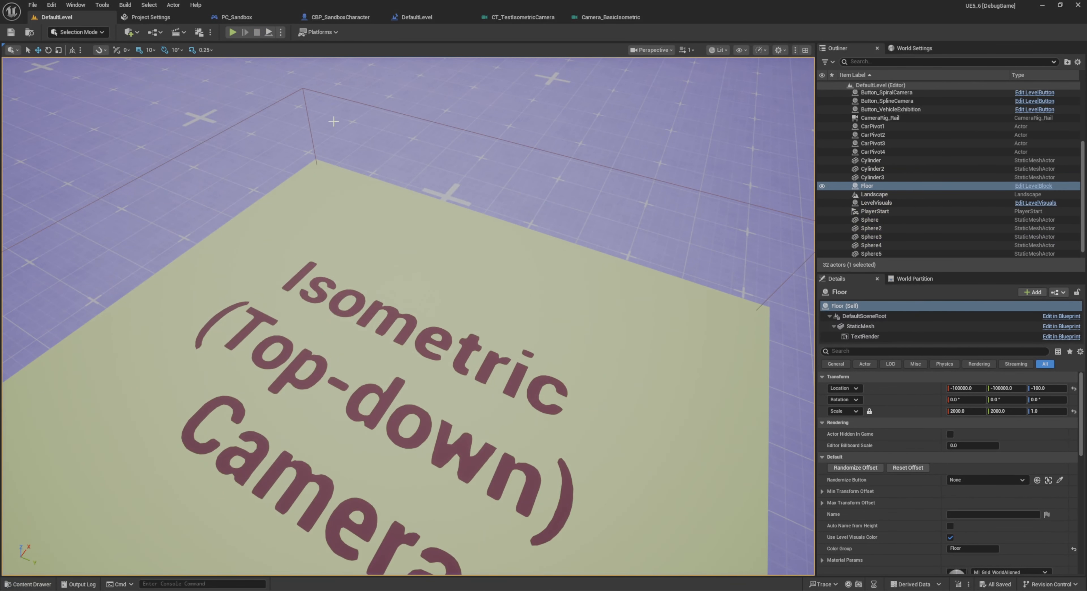
Step: Set the Make Transform rotation's Y to -70 in the Level Blueprint, save it, and return to the level
left_click(415, 17)
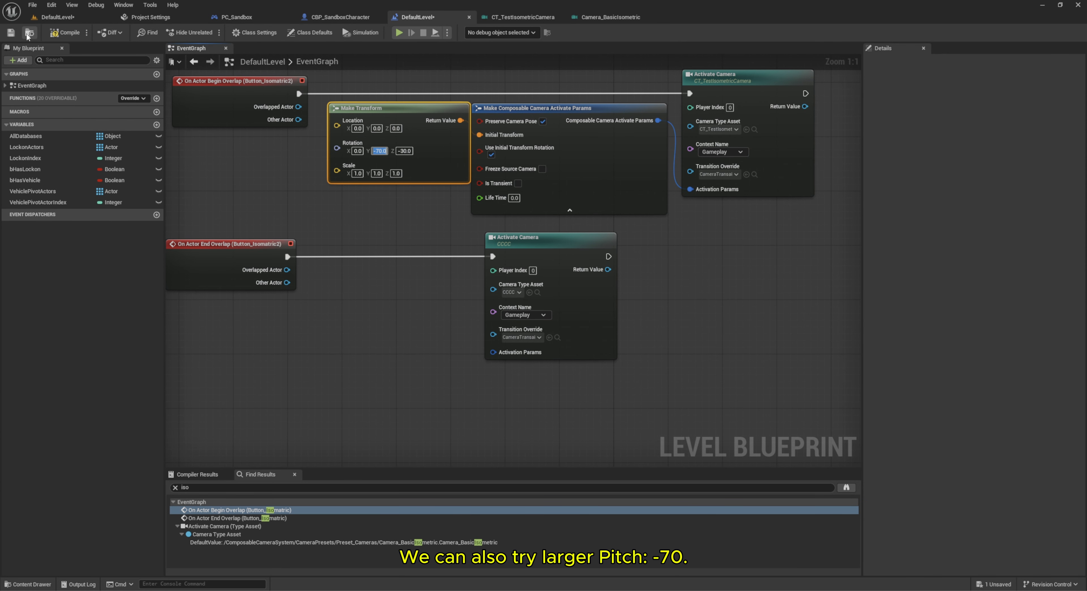
left_click(63, 21)
Step: Play the level from beside the Isometric (Top-down) Camera area and walk the character across it to check the camera at pitch -70
scroll(574, 422, "down", 5)
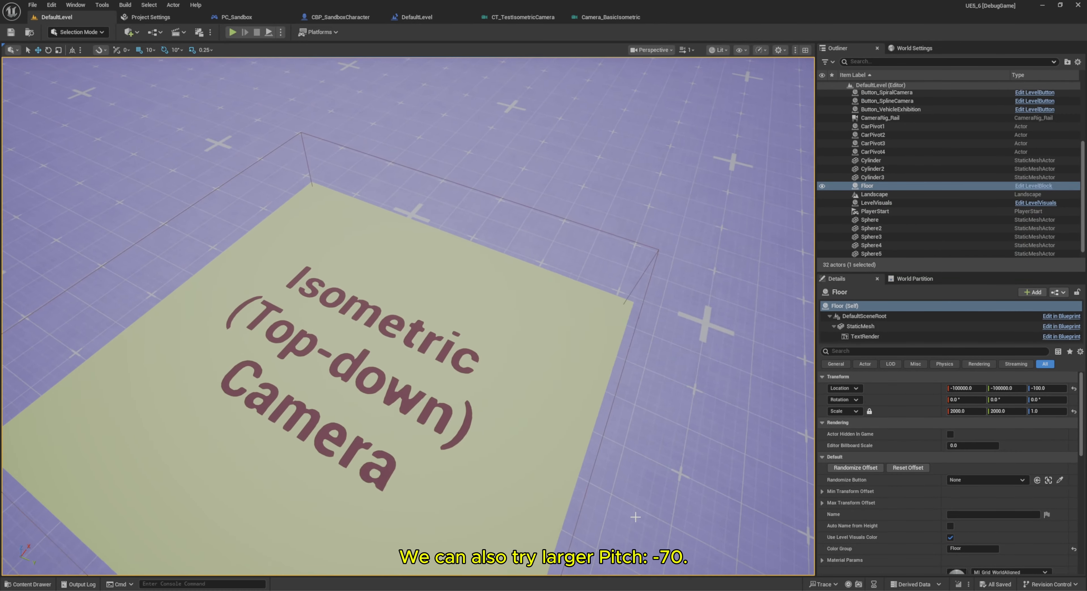
right_click(608, 521)
left_click(645, 512)
key("a")
key("w")
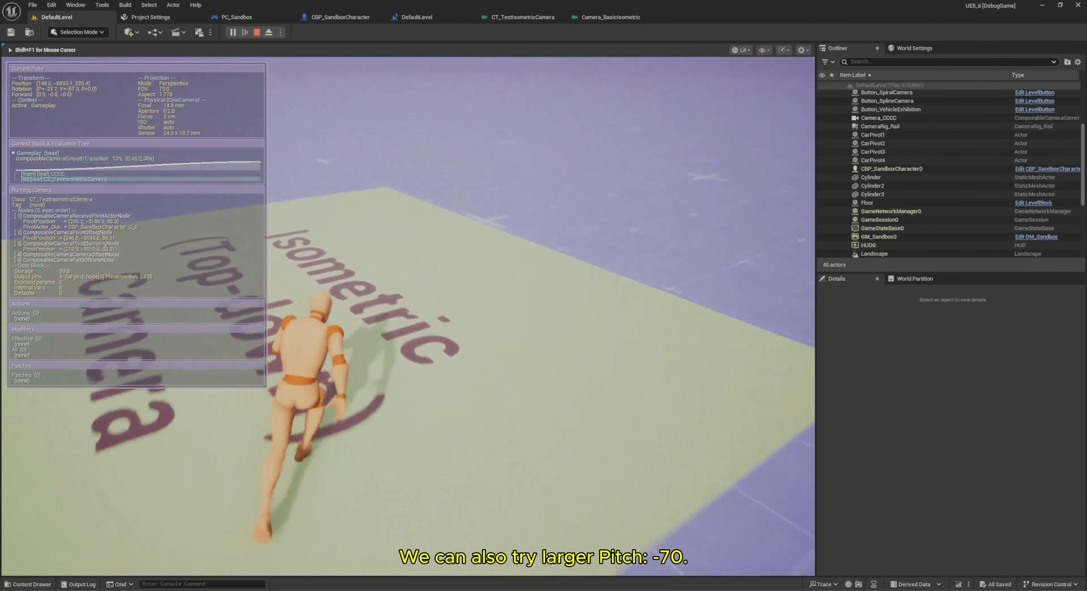
key("a")
key("w")
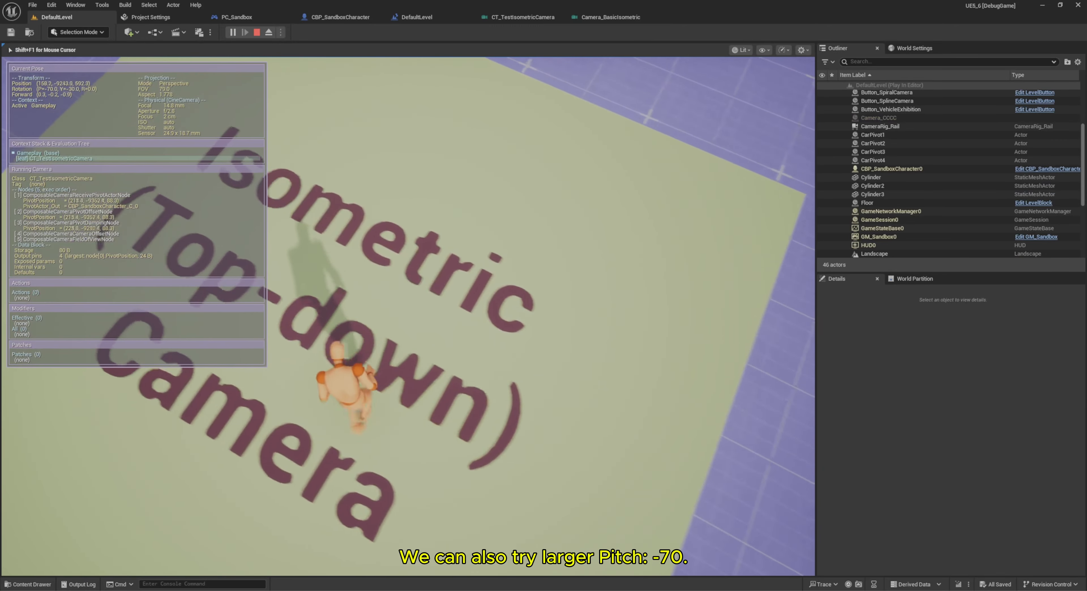
key("s")
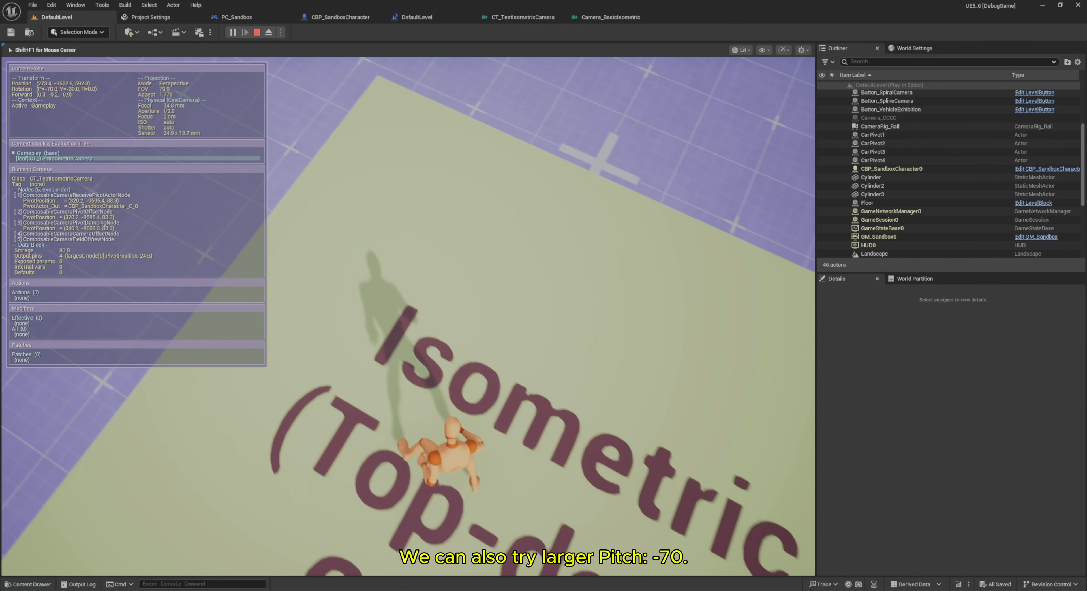
key("w")
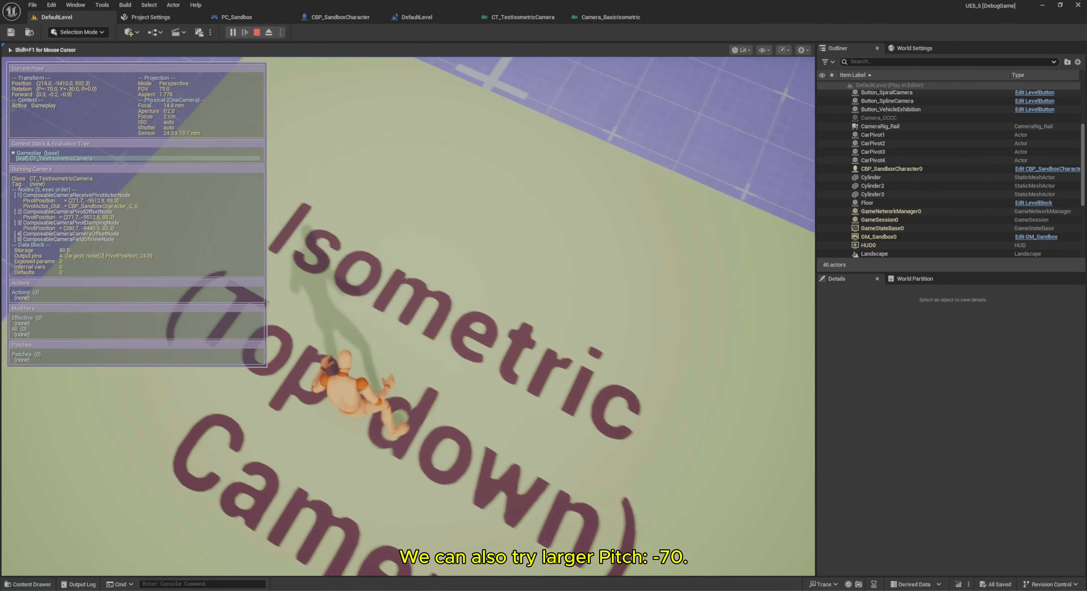
key("s")
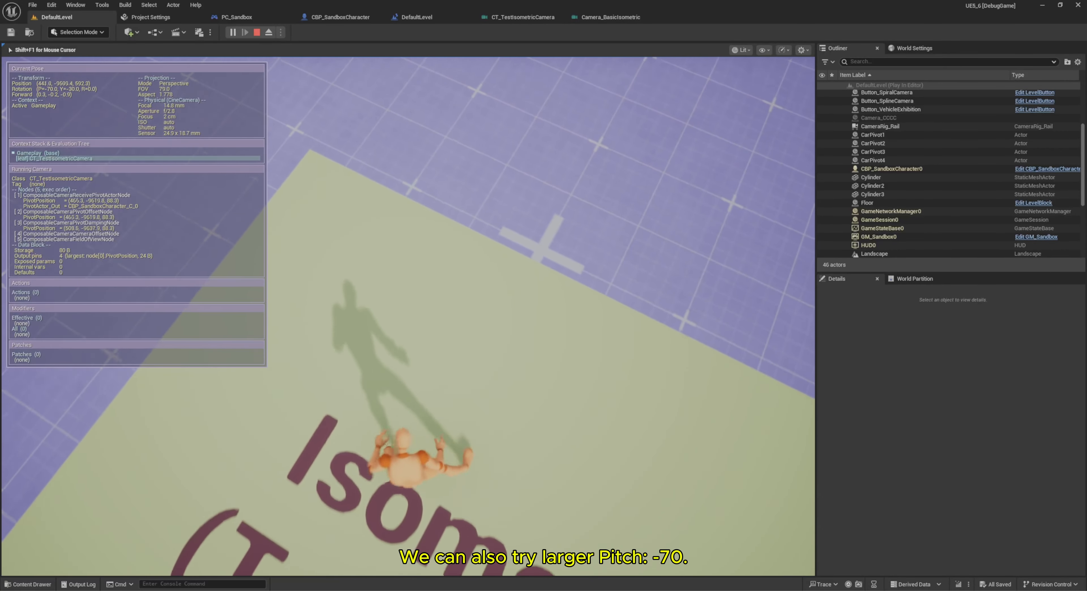
key("s")
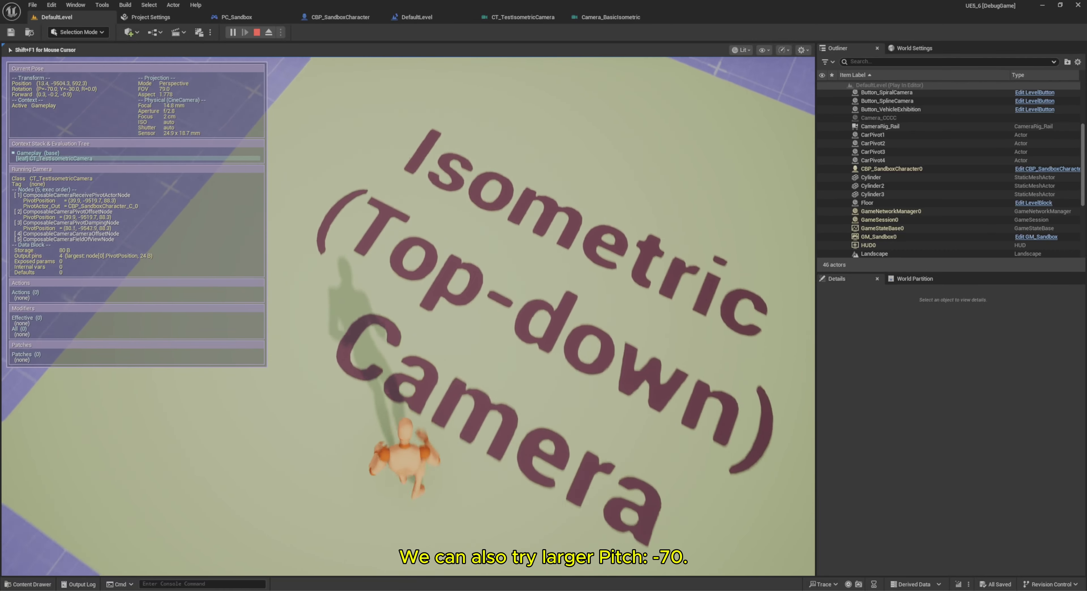
key("w")
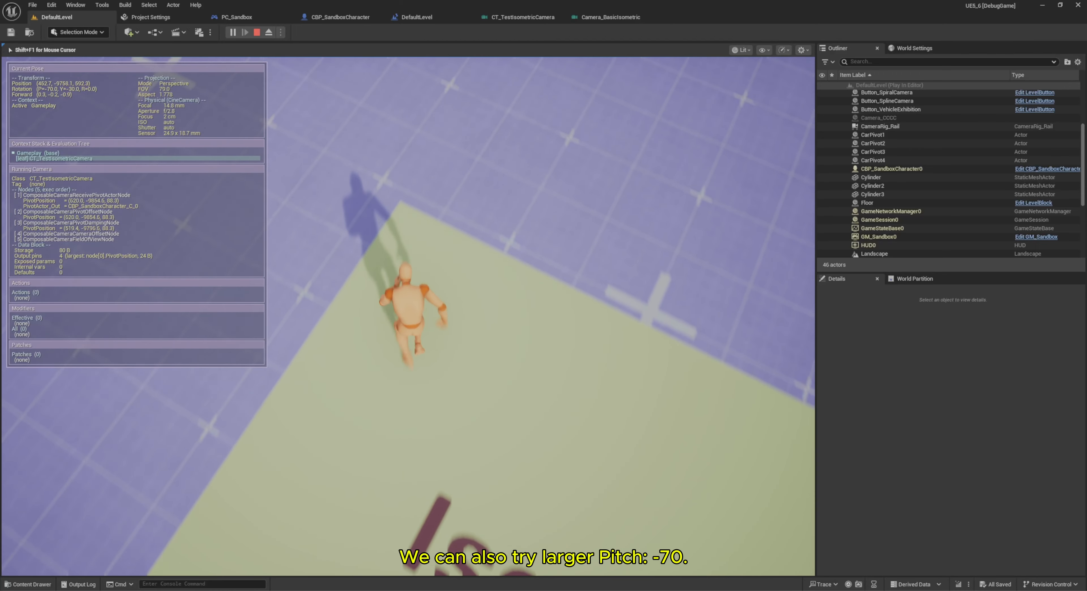
key("s")
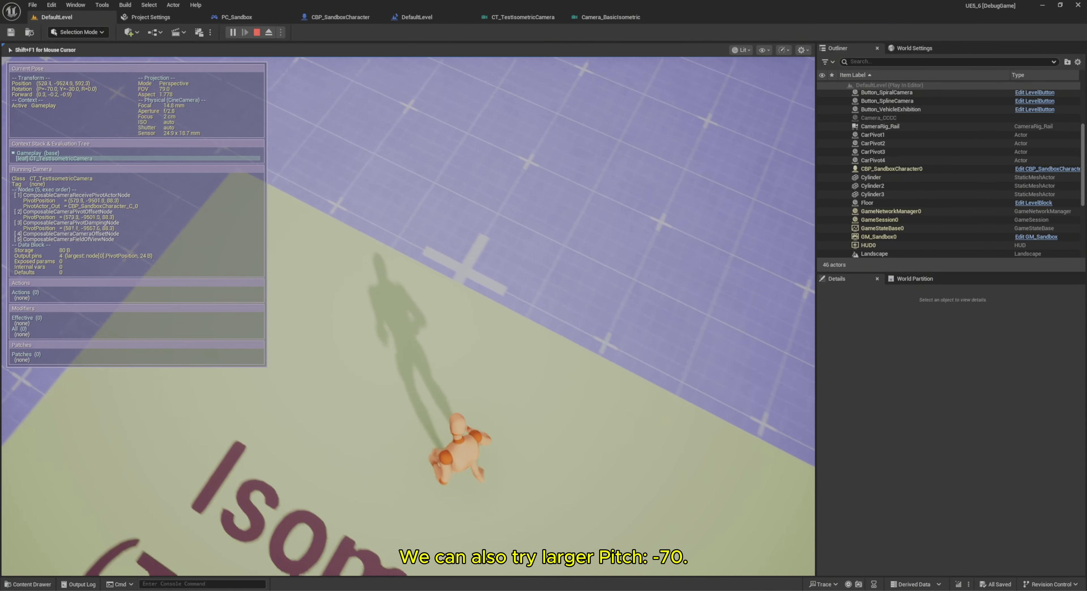
key("Escape")
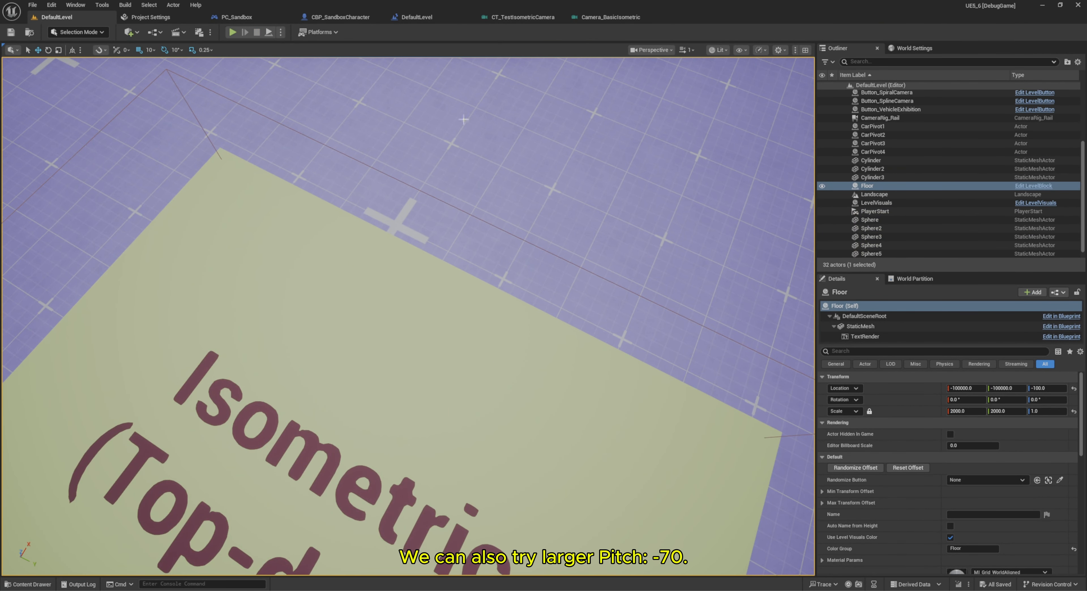
Step: In CT_TestIsometricCamera, set the Pivot Damping node's Leftward and Rightward Interpolator Damp Time to 5.0
left_click(523, 17)
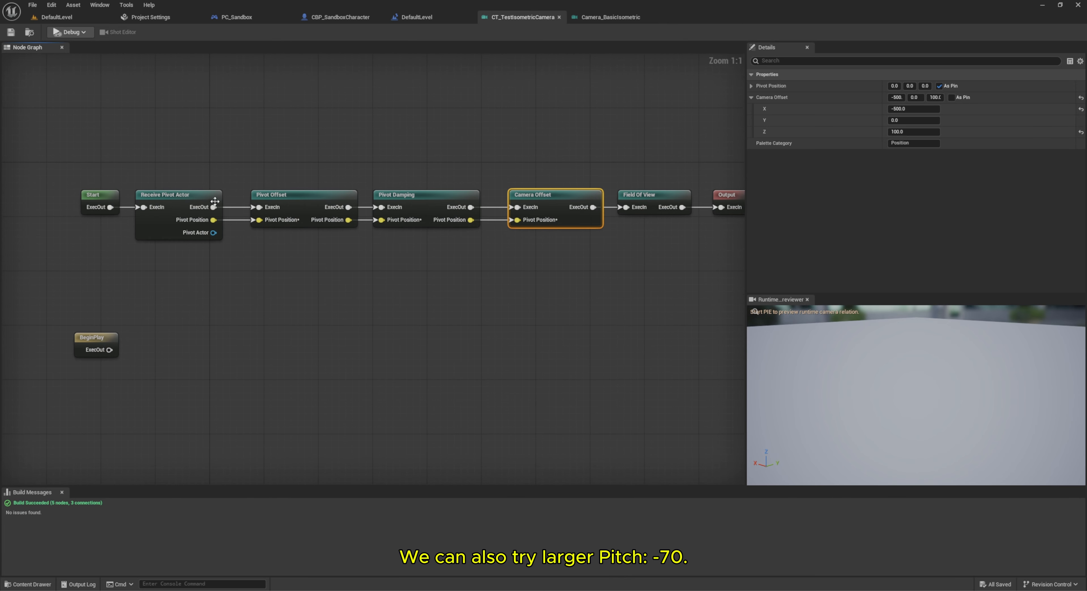
left_click(215, 201)
left_click(298, 203)
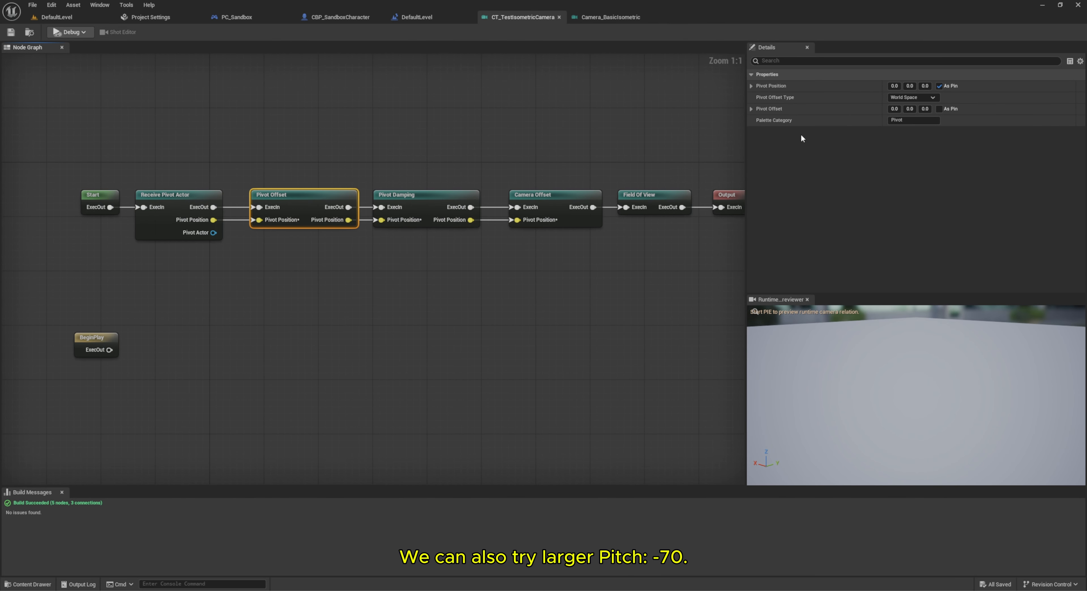
left_click(427, 206)
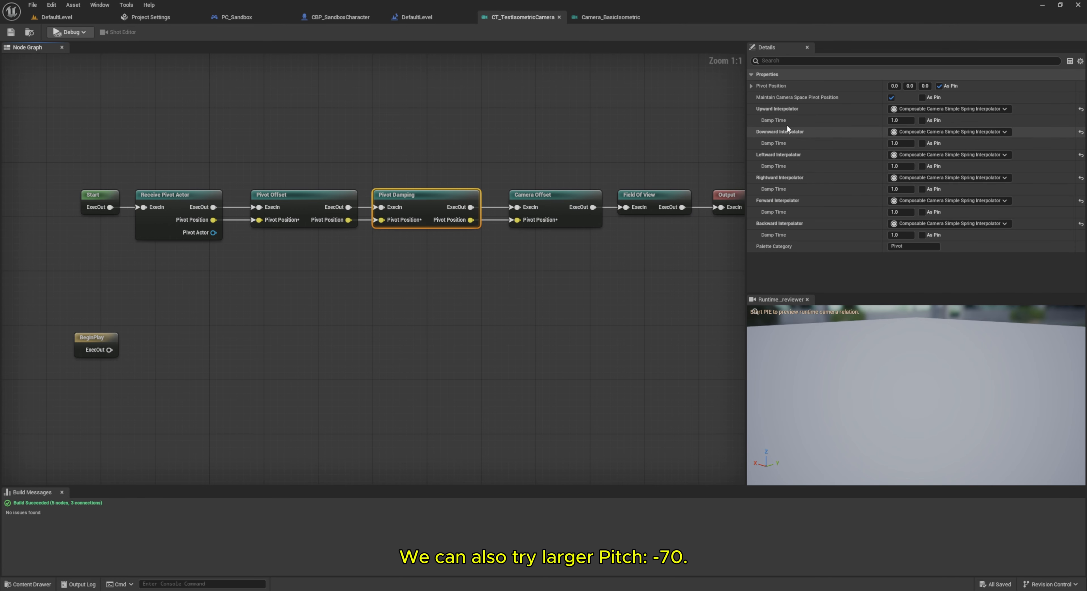
left_click(897, 120)
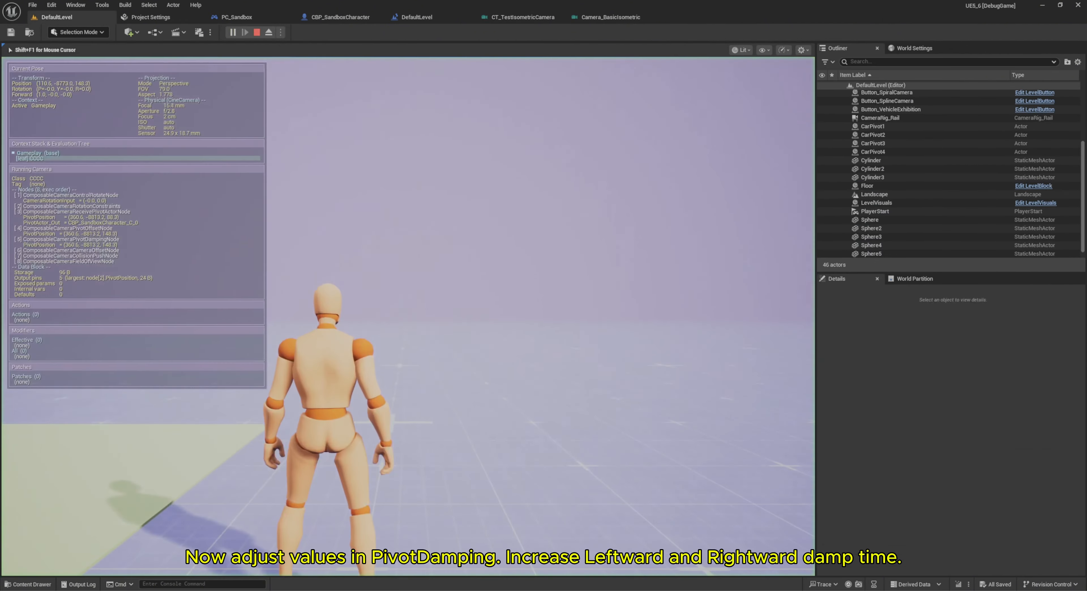
Step: Play the level and run the character back and forth across the Isometric (Top-down) Camera area to check the left-right damping, then stop playing
key("w")
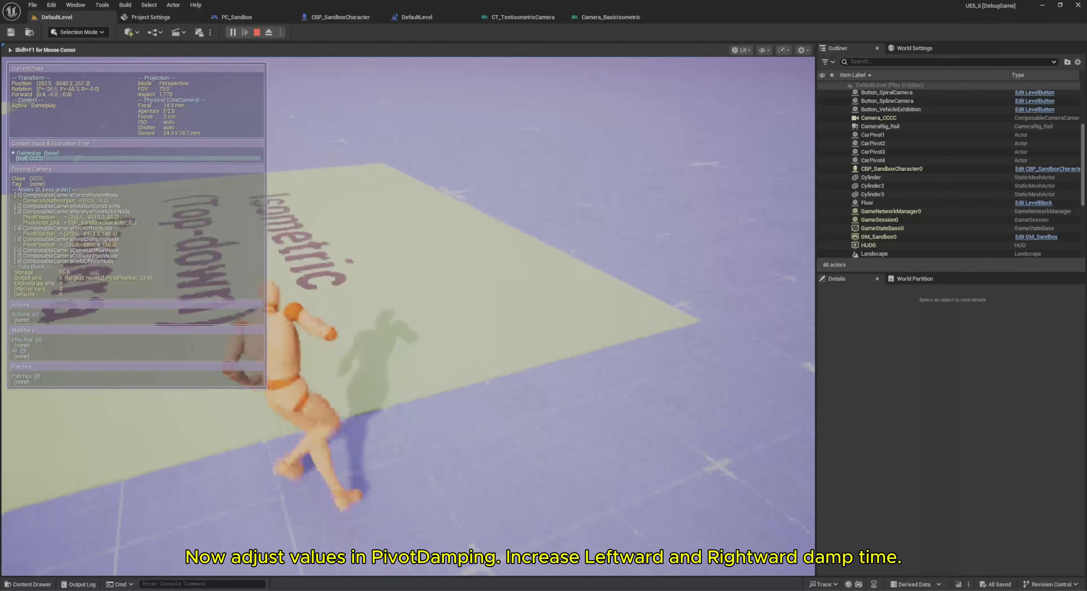
key("a")
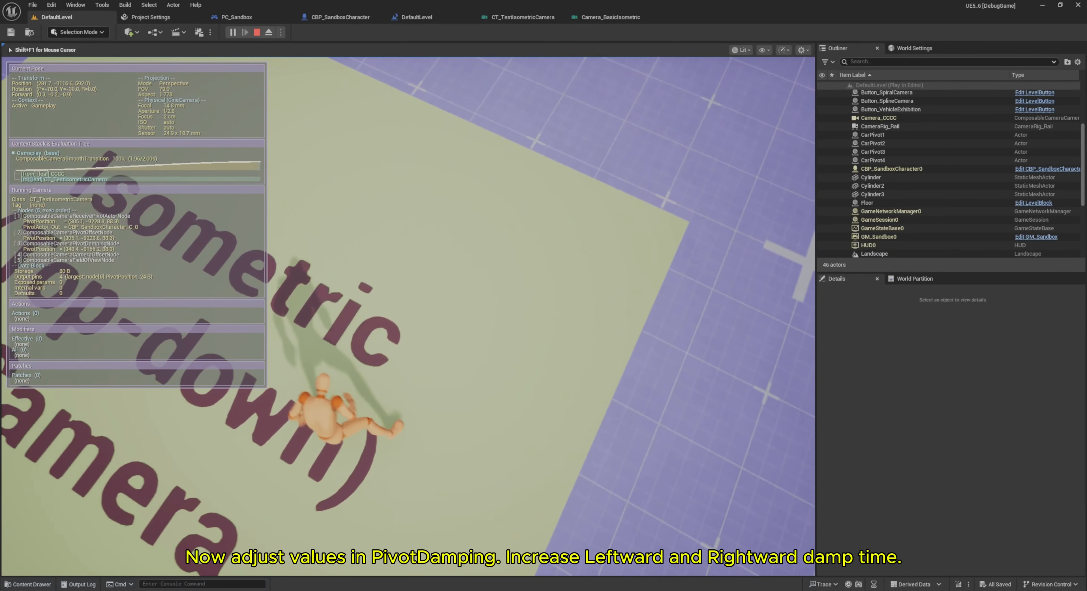
key("d")
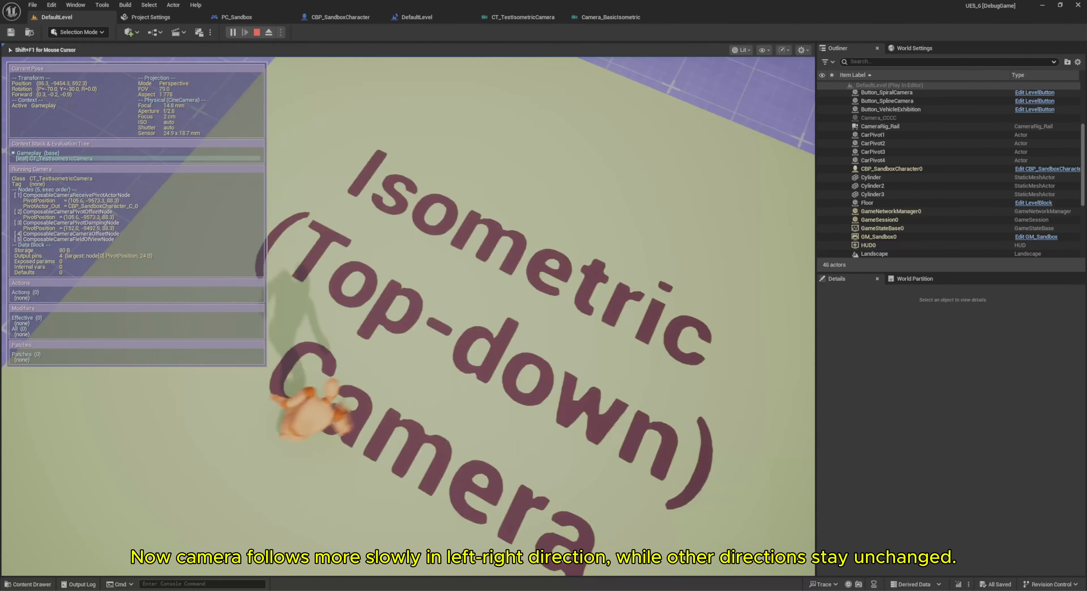
key("a")
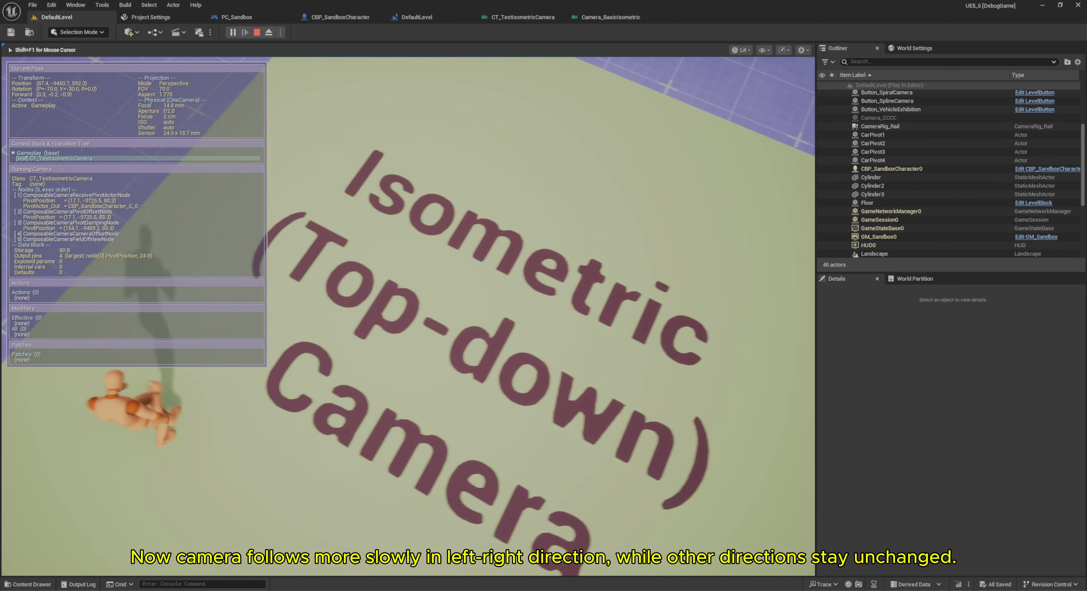
key("d")
key("s")
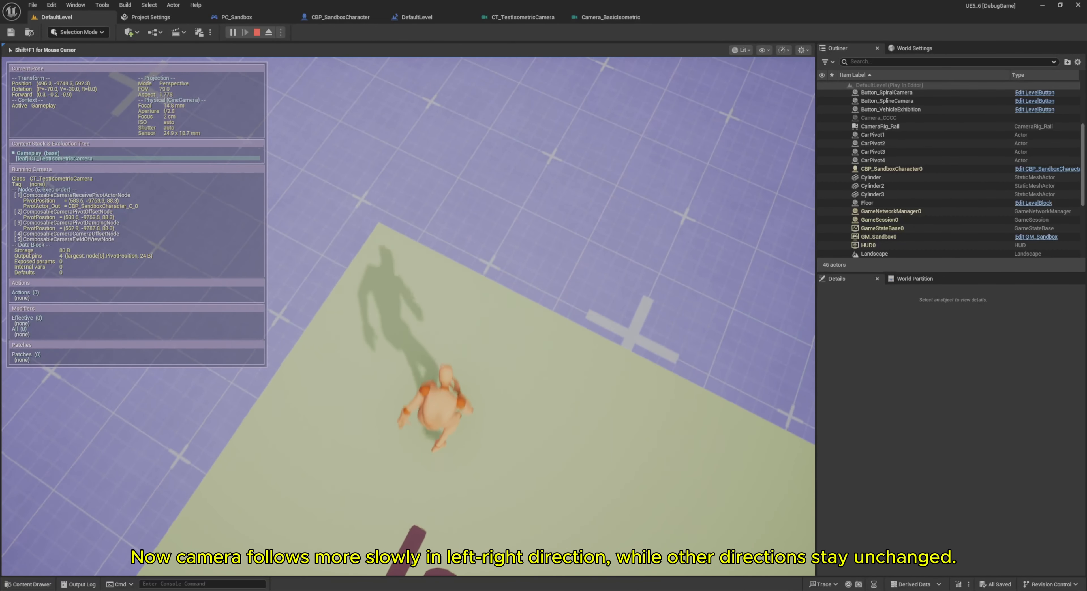
key("d")
key("s")
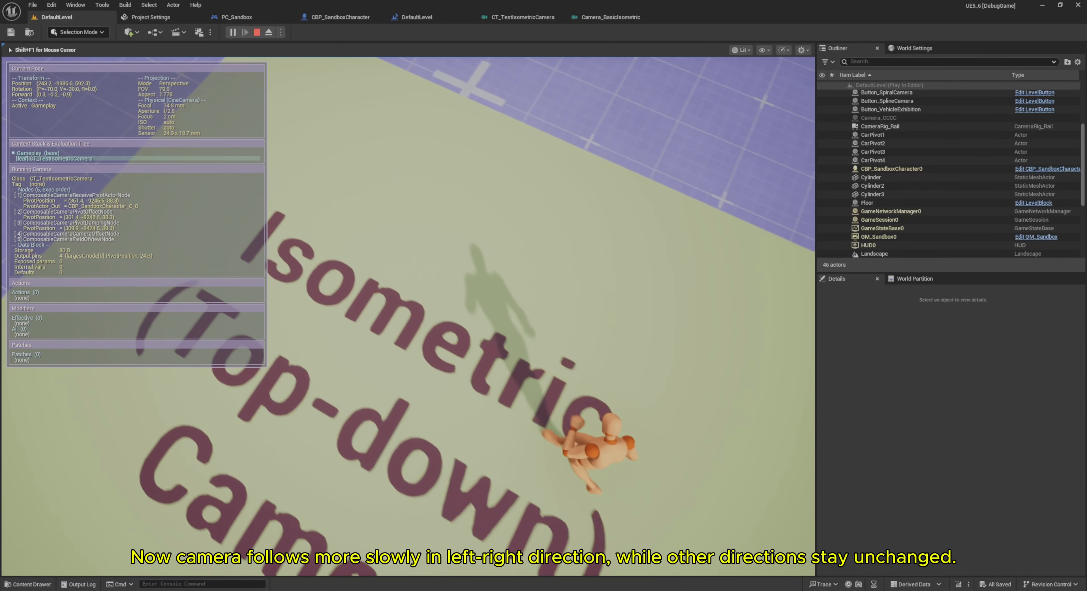
key("a")
key("s")
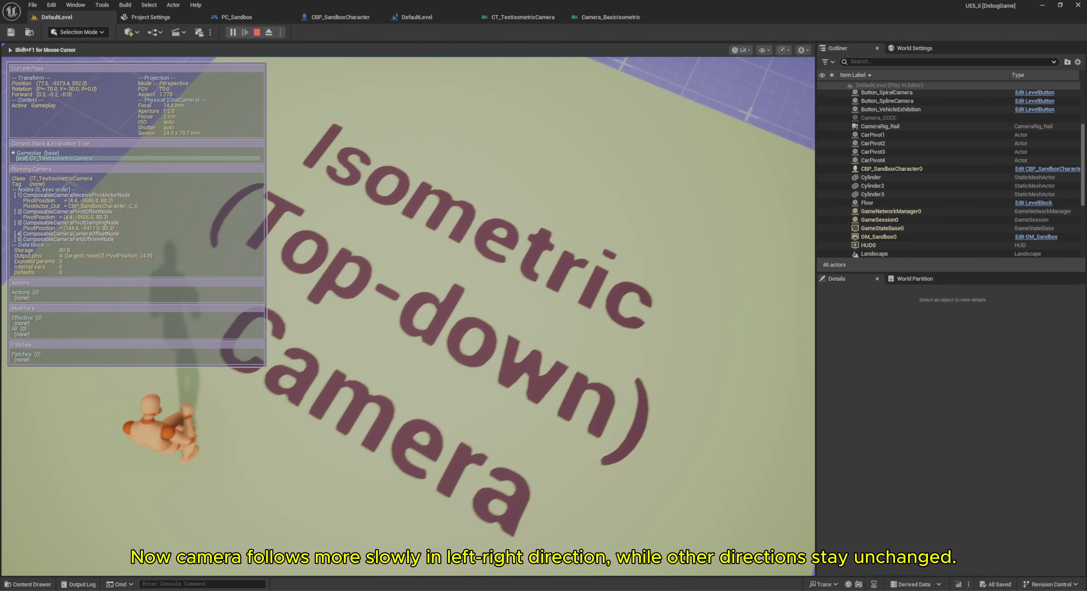
key("d")
key("w")
key("d")
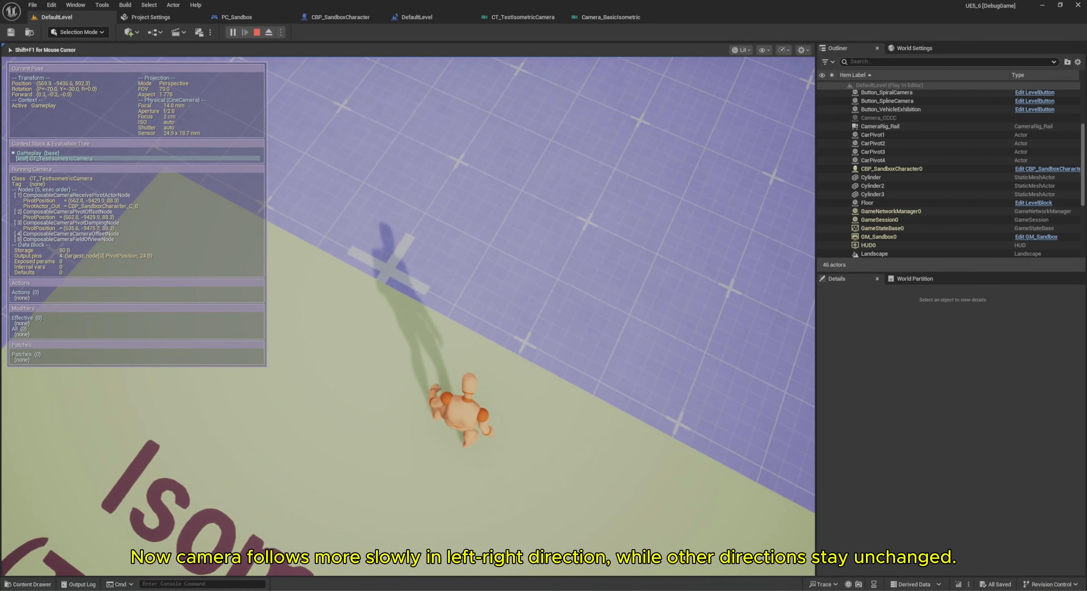
key("Escape")
Step: Set the Pivot Damping node's Rightward and Leftward Damp Time back to 1.0 in CT_TestIsometricCamera and save it
left_click(522, 17)
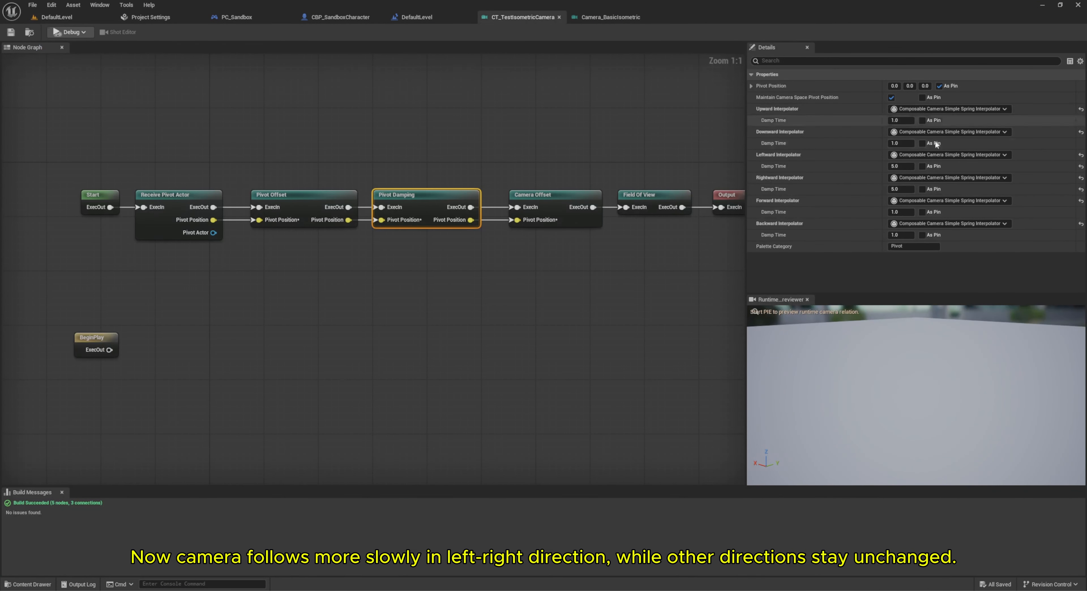
left_click(901, 189)
type("1")
left_click(902, 167)
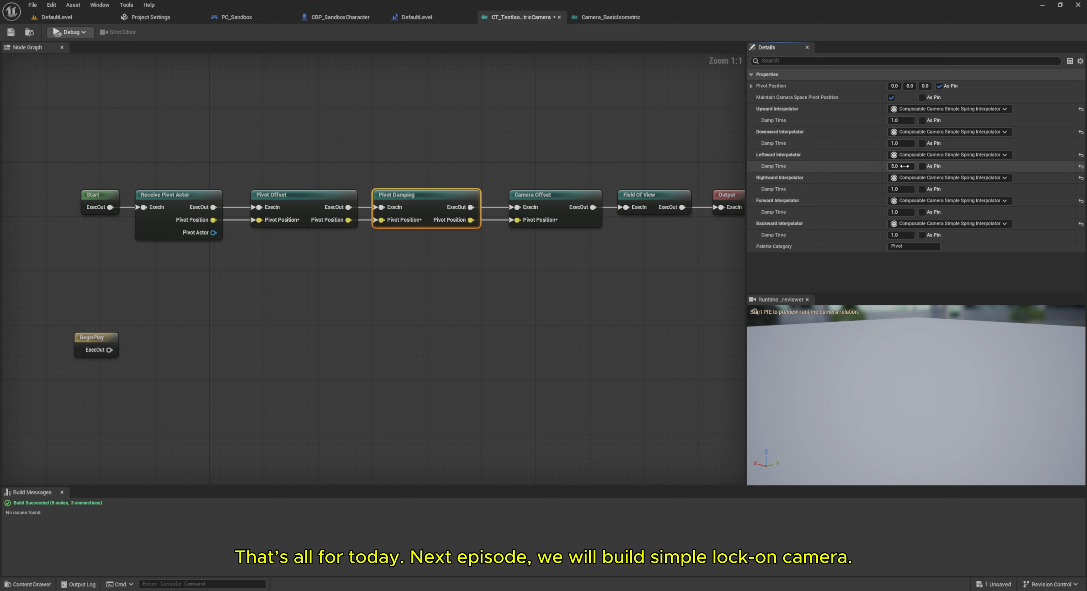
type("1")
left_click(909, 155)
Step: Review the Camera Offset and Field Of View node properties and the camera asset's own settings, and return to the level
left_click(580, 214)
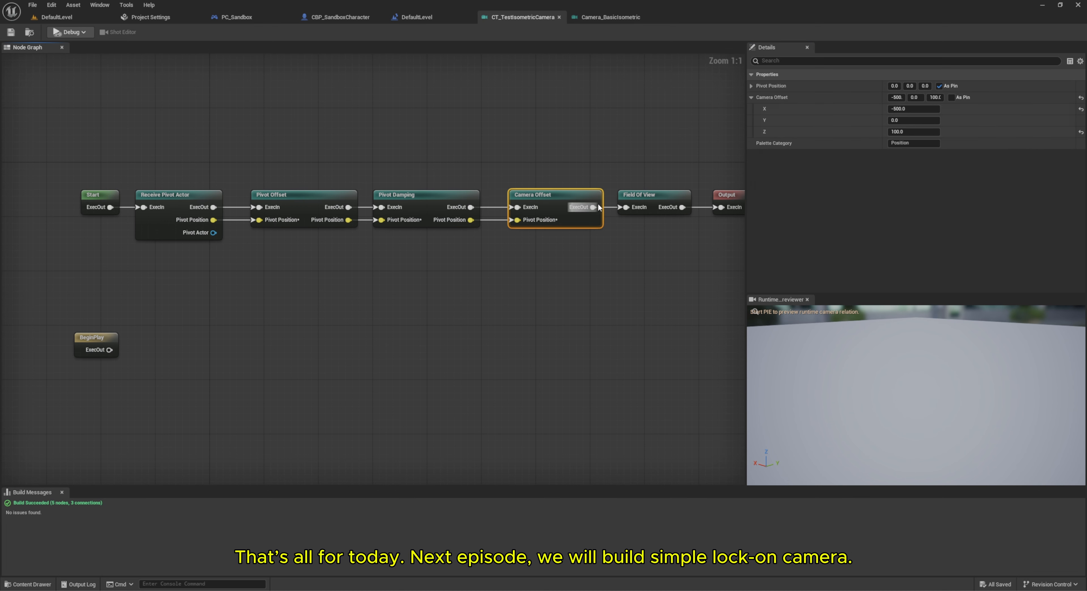
right_click_drag(583, 236, 526, 232)
left_click(590, 193)
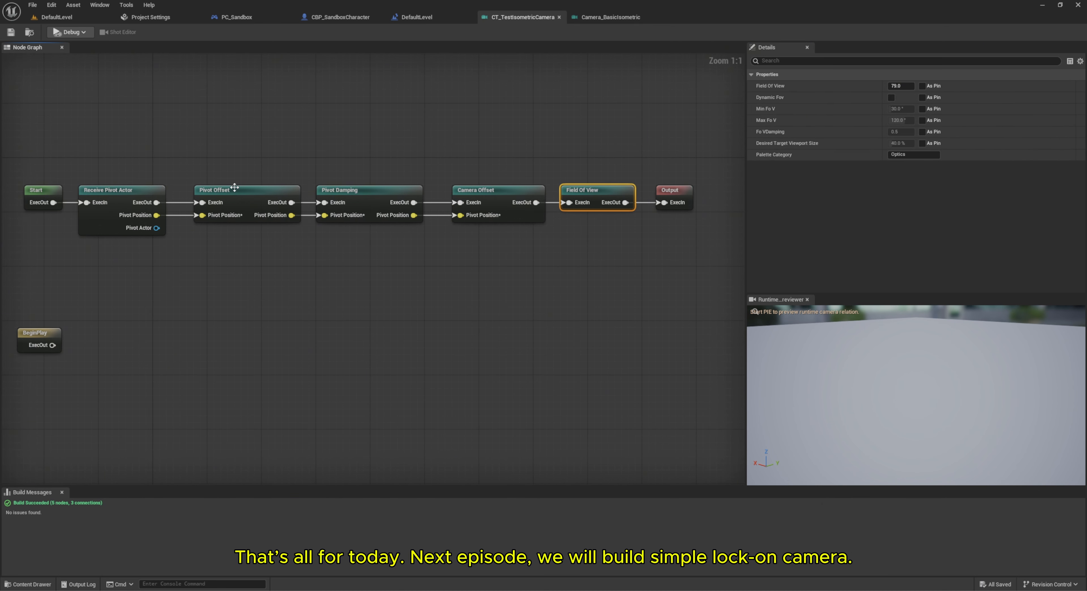
left_click(37, 191)
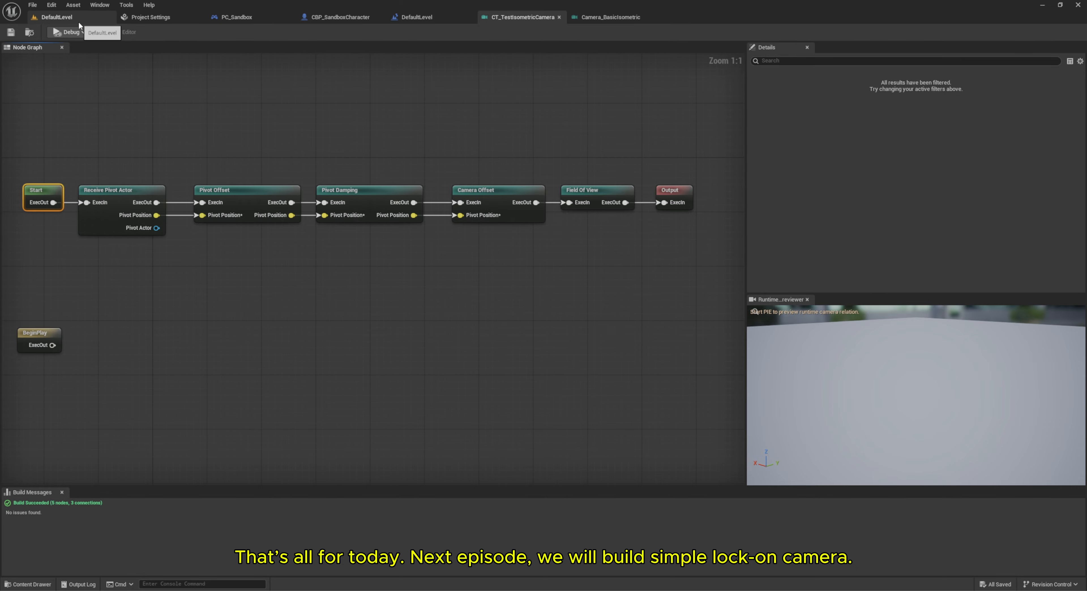
left_click(328, 107)
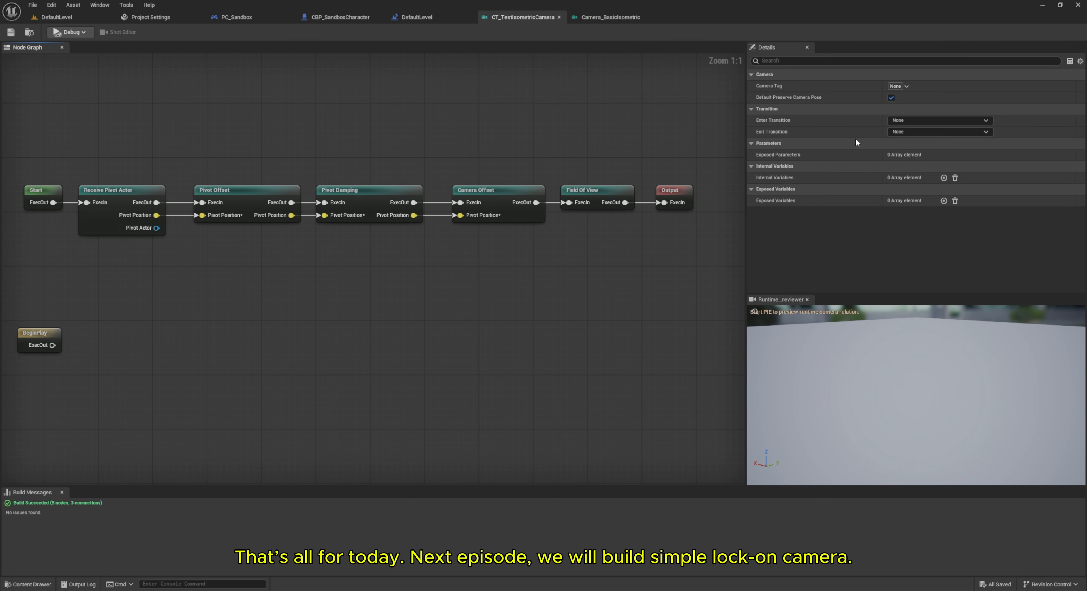
left_click(57, 17)
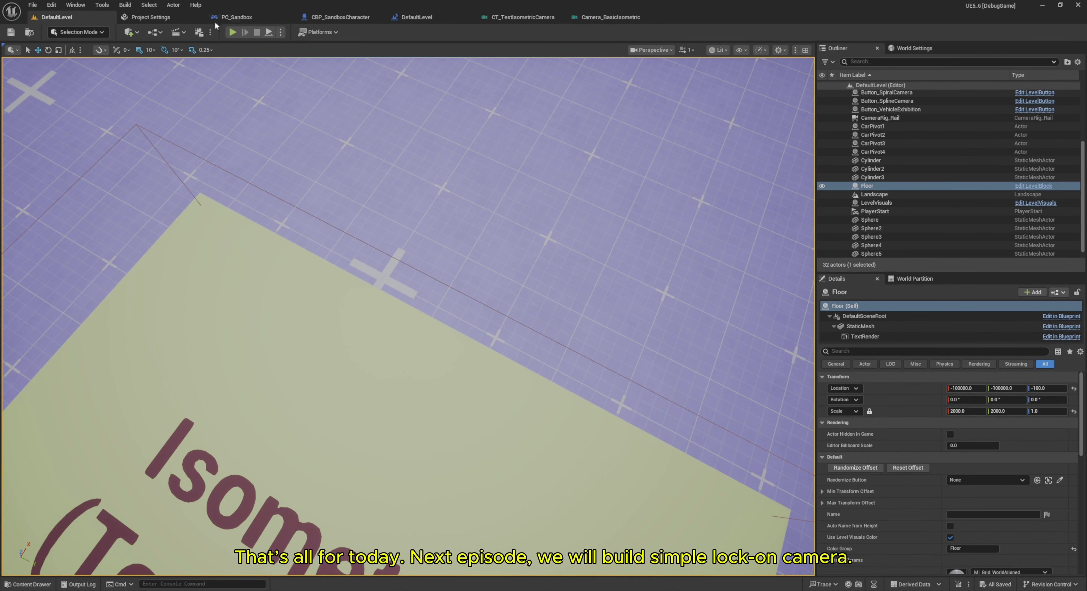